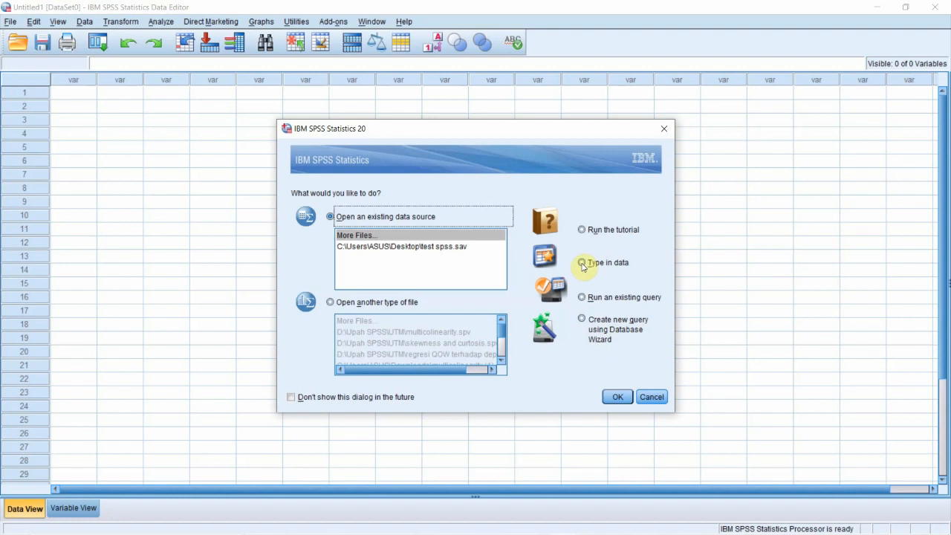
# Start a new empty dataset for typing in data and show its variable definitions.
pyautogui.click(583, 264)
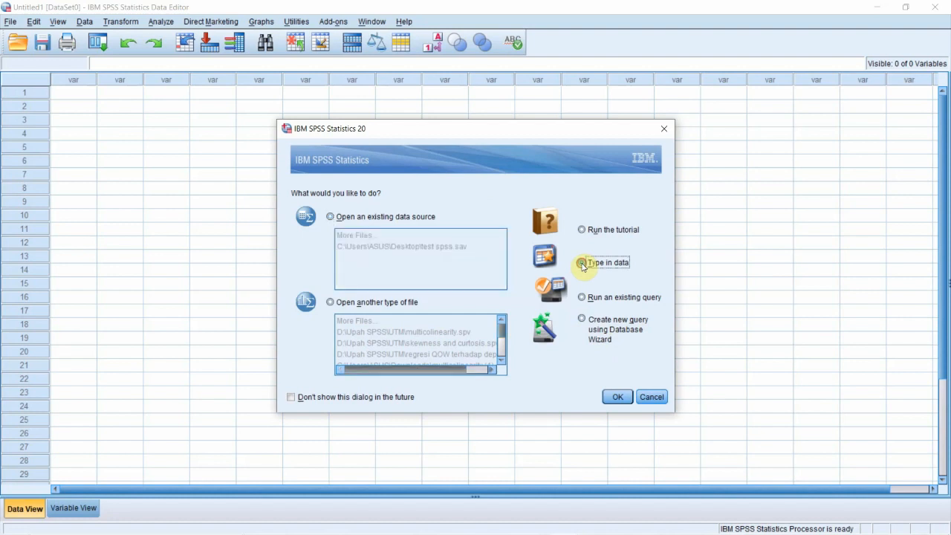
pyautogui.click(612, 398)
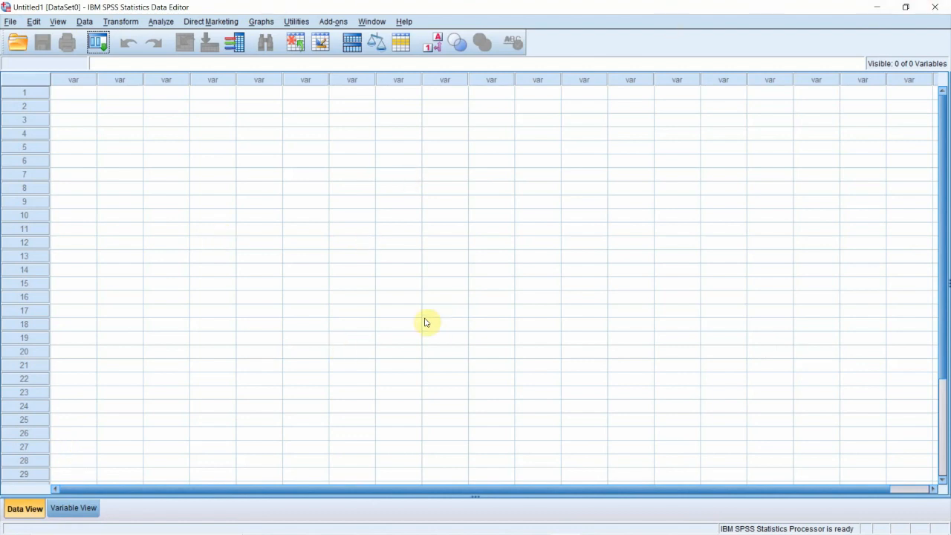
pyautogui.click(76, 509)
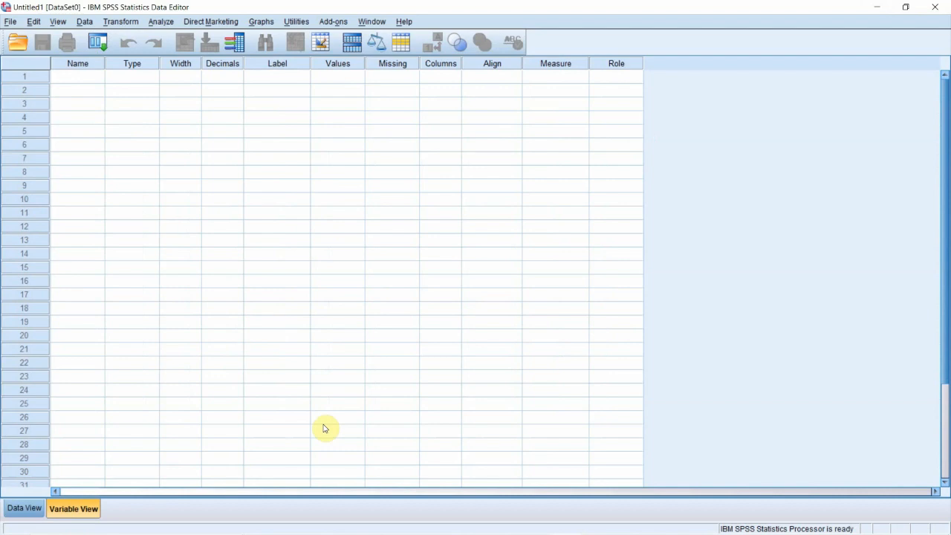
# Define the first two variables, naming them Jantina and umur.
pyautogui.click(85, 78)
pyautogui.write('Jantina')
pyautogui.press('Return')
pyautogui.click(88, 91)
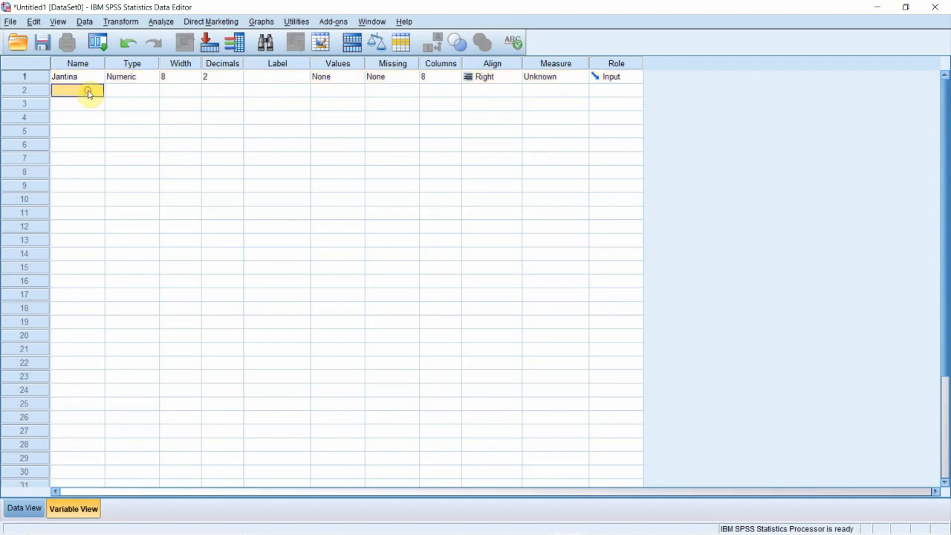
pyautogui.write('umur')
pyautogui.press('Return')
# Try to name the third variable "kat kerja" with a space.
pyautogui.click(84, 108)
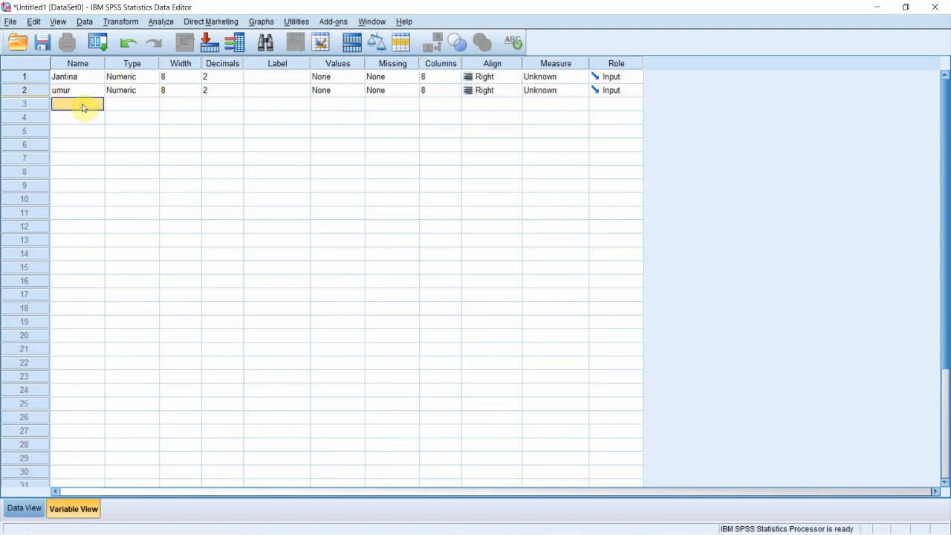
pyautogui.write('pek')
pyautogui.press('BackSpace')
pyautogui.press('BackSpace')
pyautogui.press('BackSpace')
pyautogui.write('kat kerja')
pyautogui.click(83, 117)
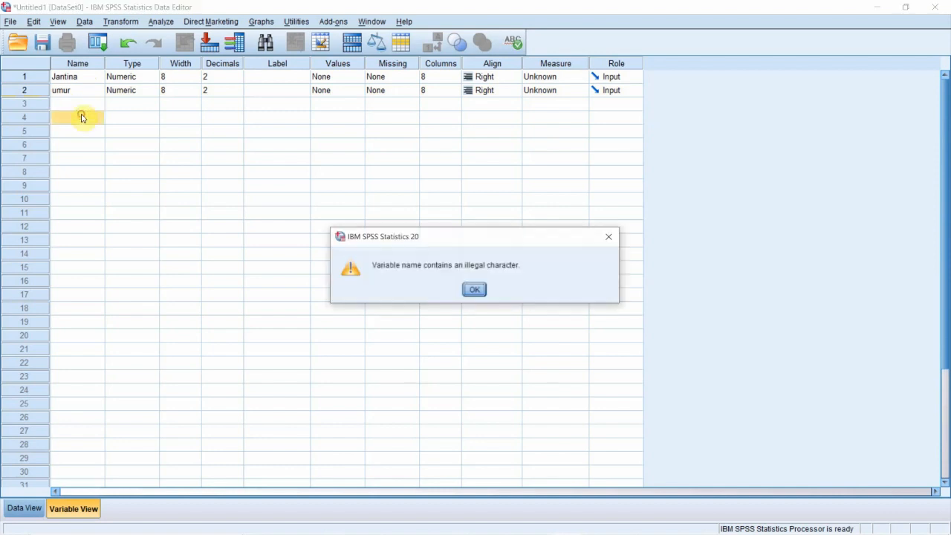
pyautogui.click(474, 290)
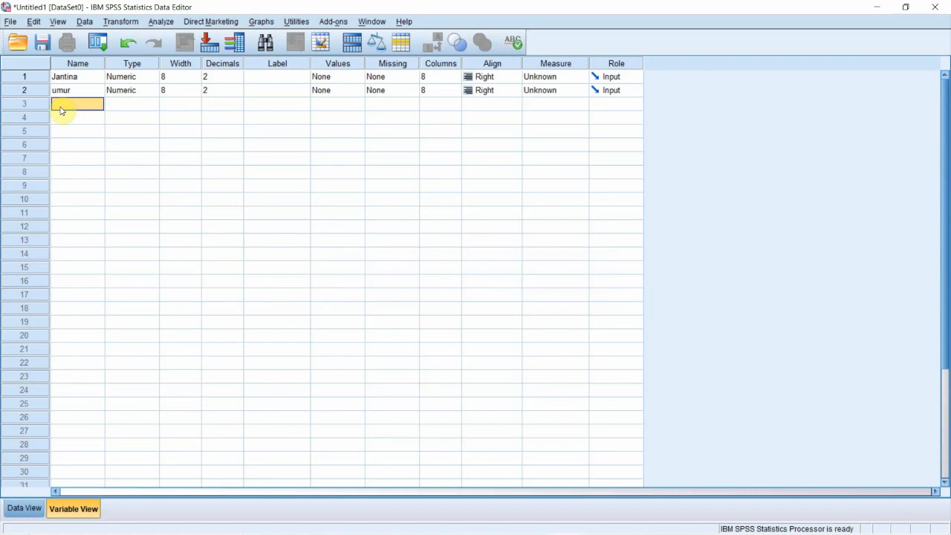
# Name the third variable kat_kerja, using an underscore between the words.
pyautogui.write('K')
pyautogui.press('BackSpace')
pyautogui.write('kat_kerja')
pyautogui.click(263, 106)
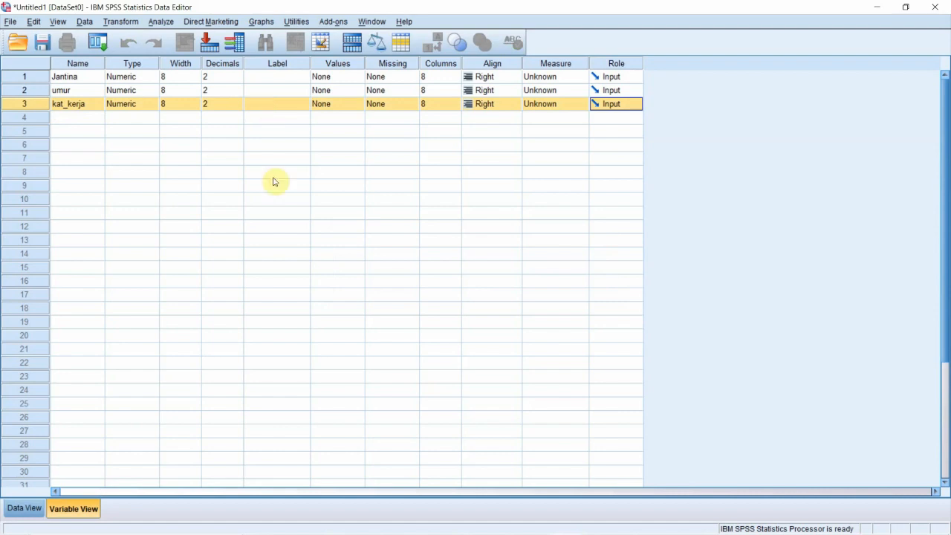
pyautogui.click(68, 118)
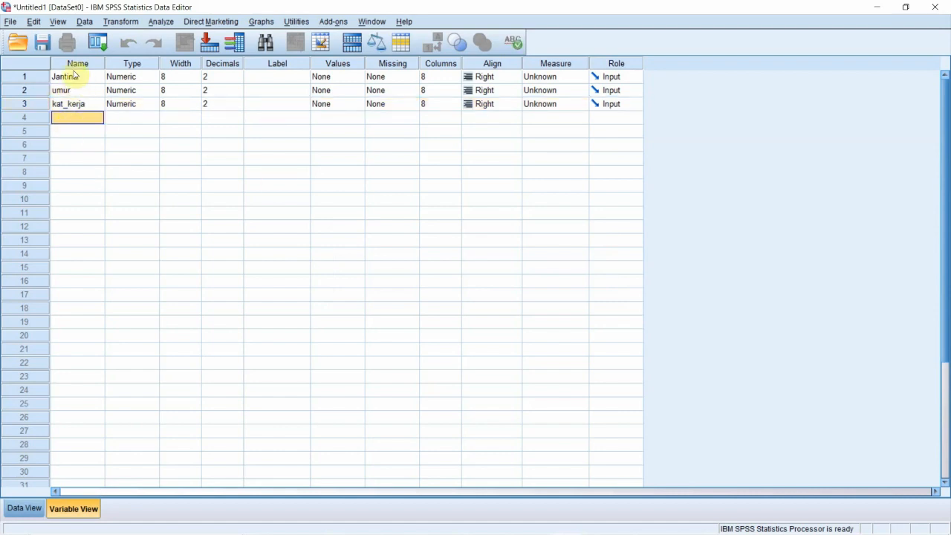
# Set the type of the Jantina variable to String with 500 characters.
pyautogui.click(74, 76)
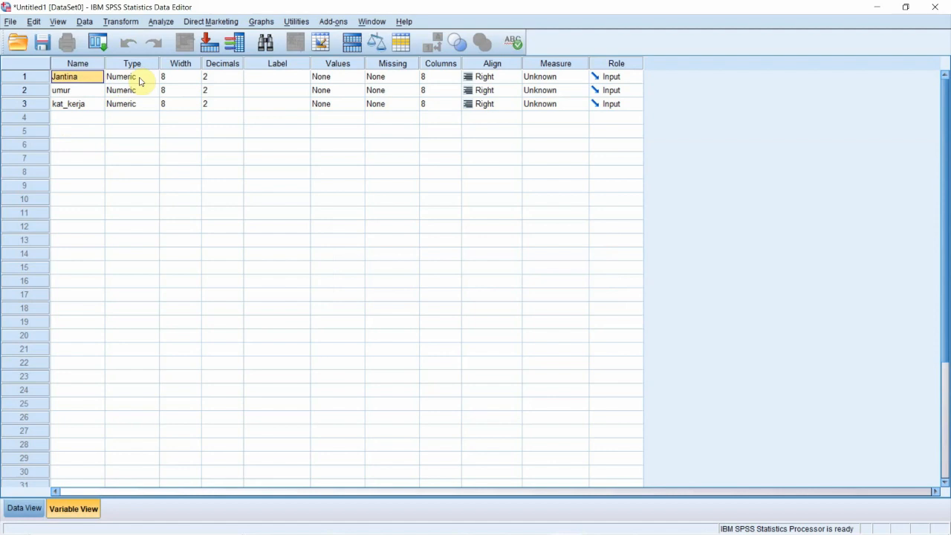
pyautogui.click(153, 81)
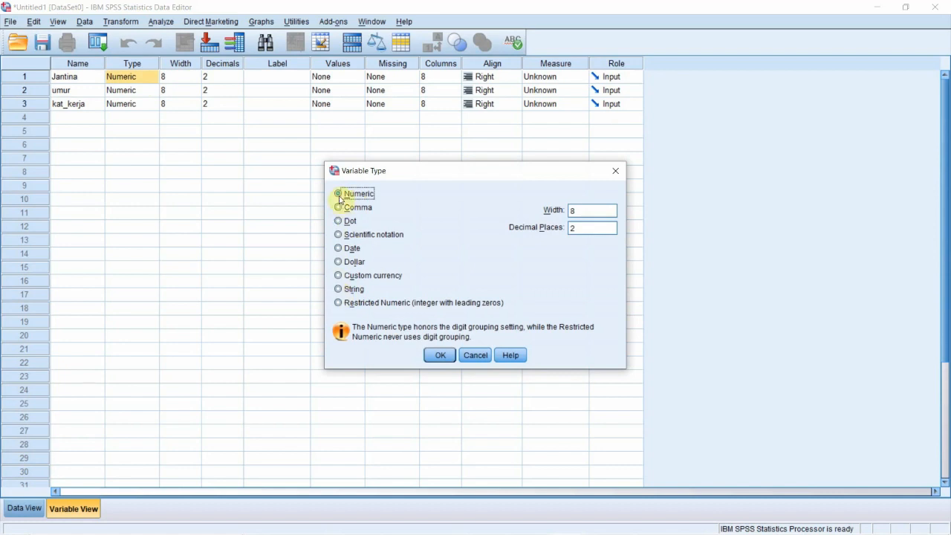
pyautogui.click(338, 290)
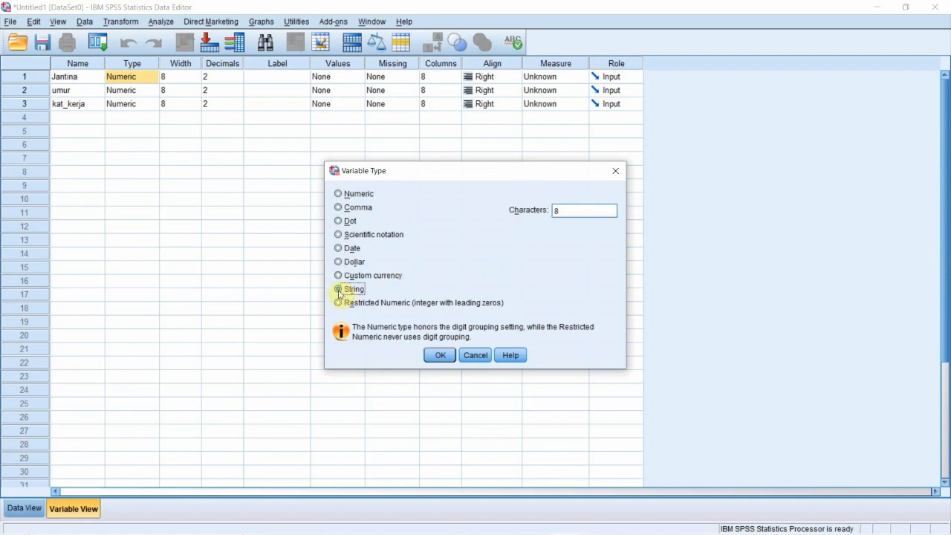
pyautogui.doubleClick(557, 211)
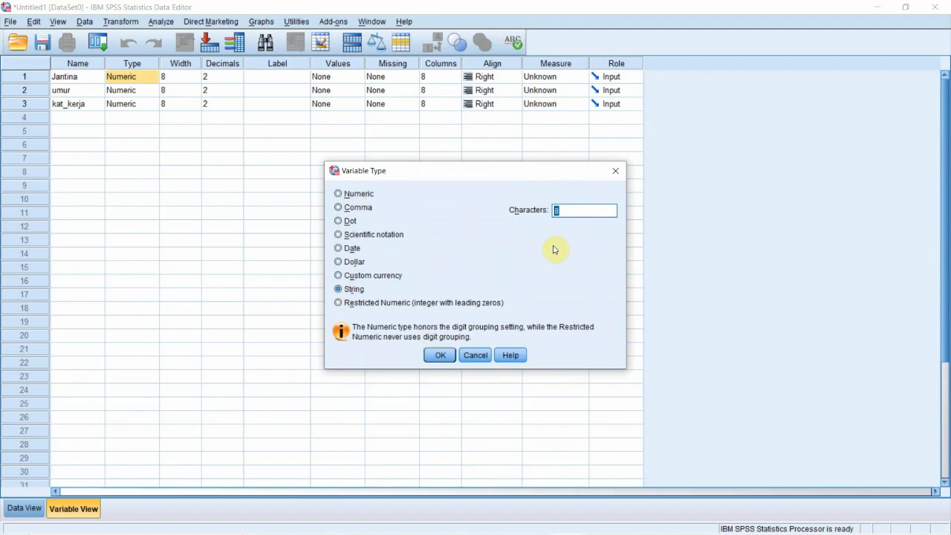
pyautogui.write('500')
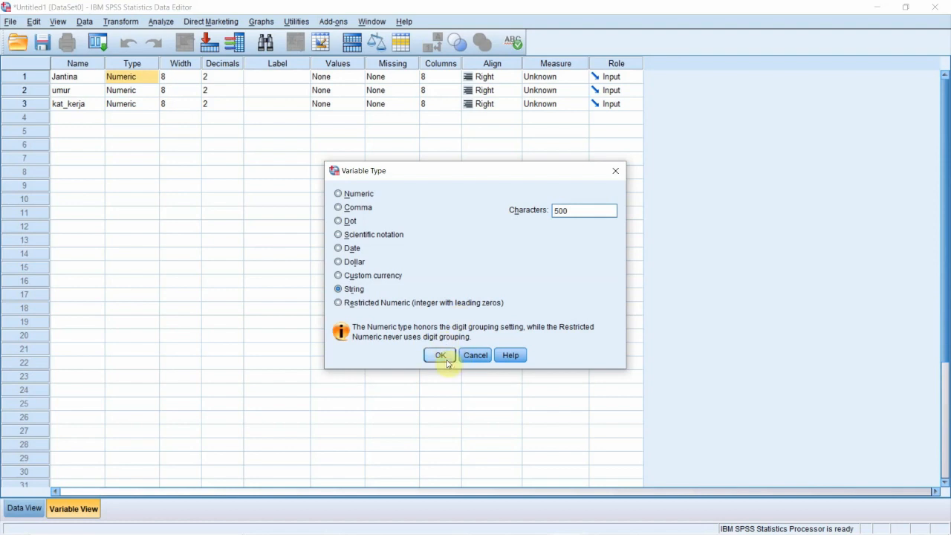
pyautogui.click(445, 356)
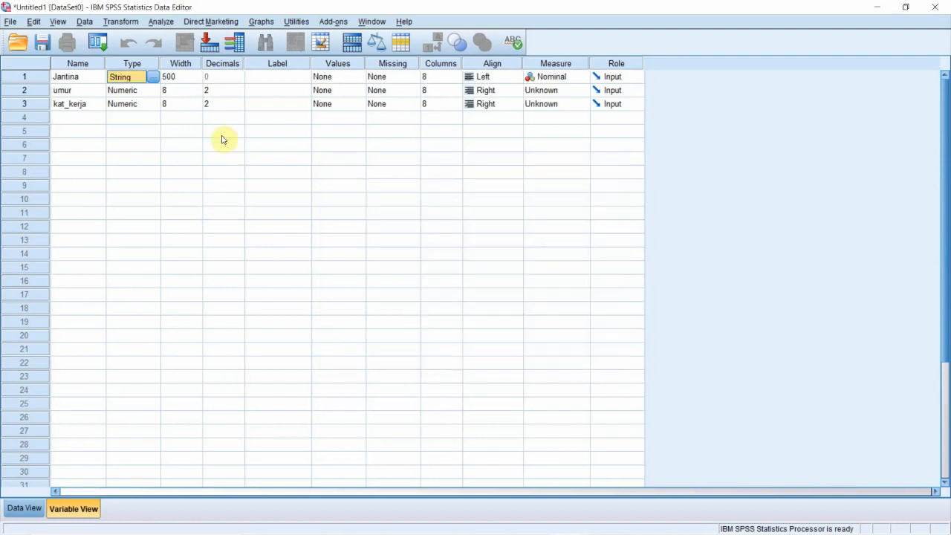
# Change the type of the Jantina variable to Numeric.
pyautogui.click(152, 77)
pyautogui.click(340, 194)
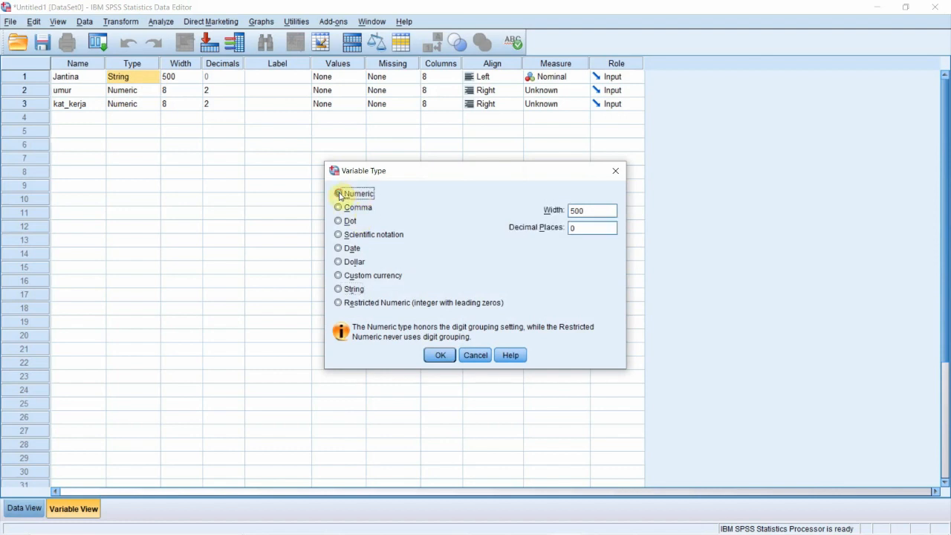
pyautogui.click(441, 356)
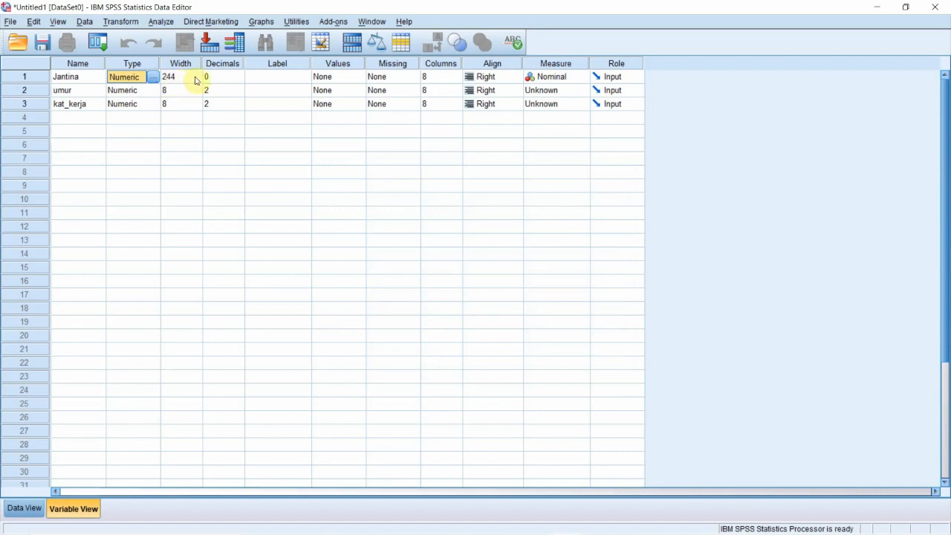
# Check Jantina's width and decimals settings and how the variables appear in the data grid.
pyautogui.click(195, 79)
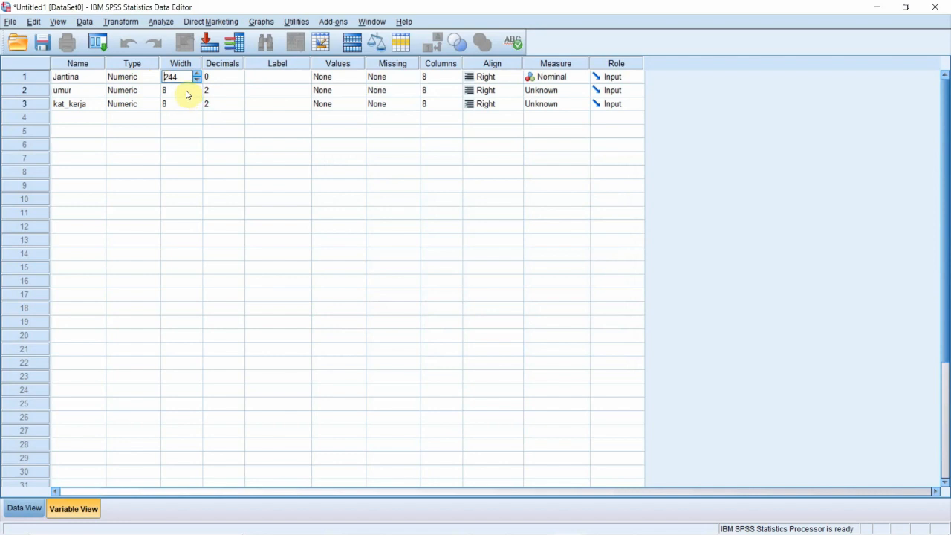
pyautogui.click(231, 80)
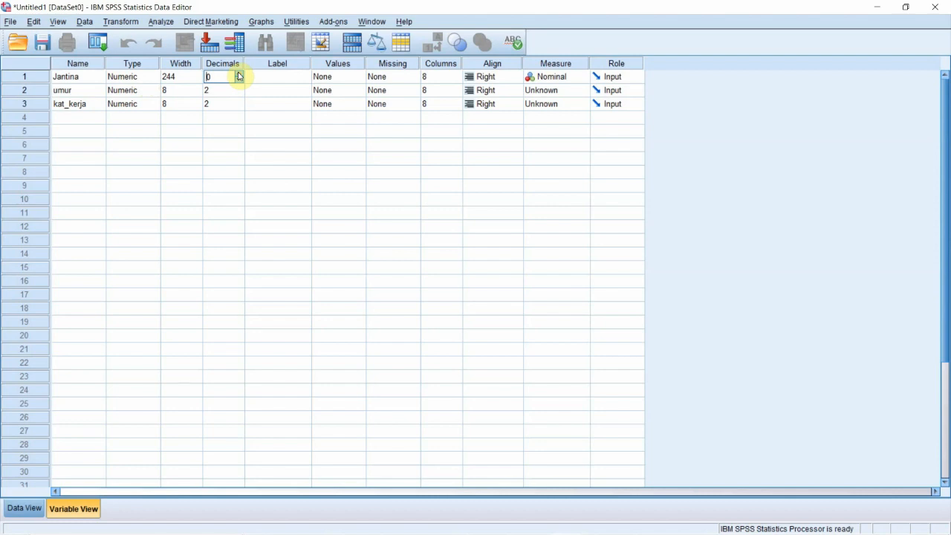
pyautogui.click(23, 508)
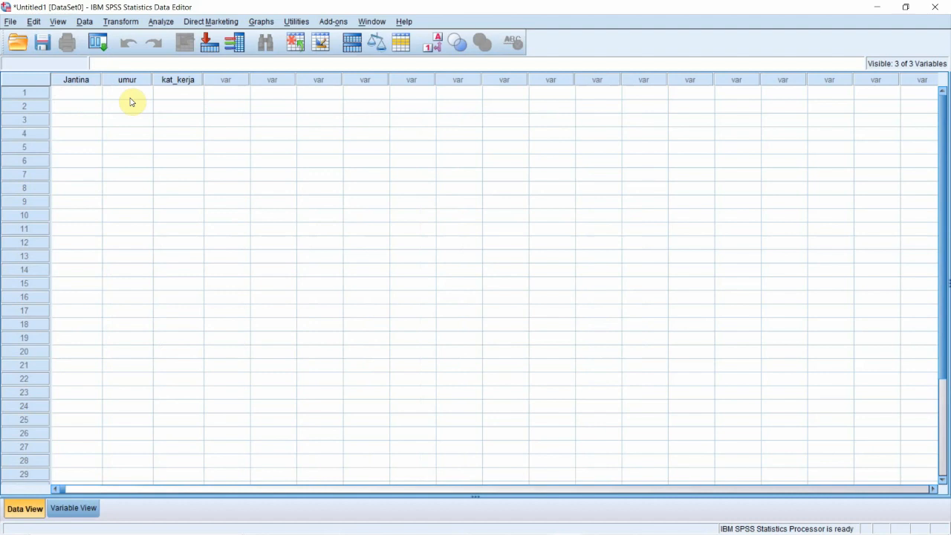
pyautogui.click(75, 508)
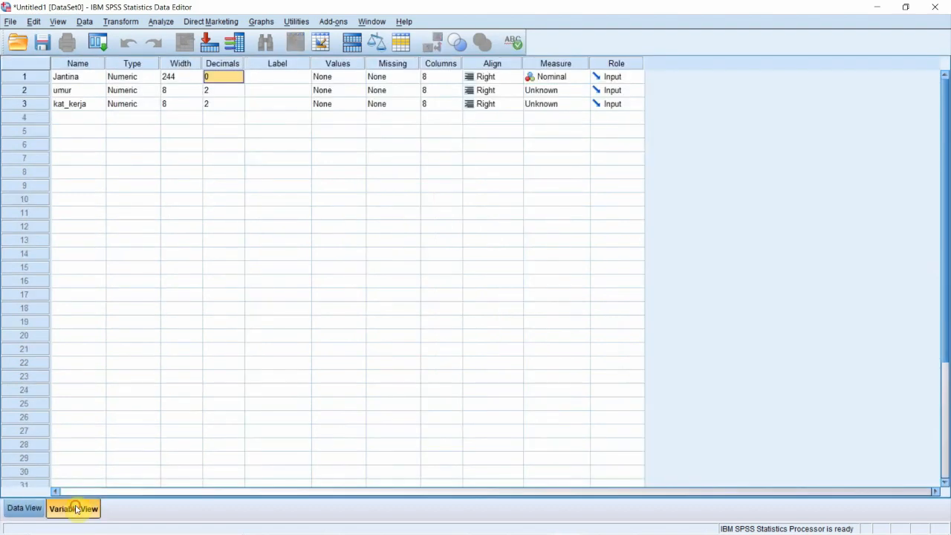
# Give the kat_kerja variable the label "kategori kerja".
pyautogui.click(279, 78)
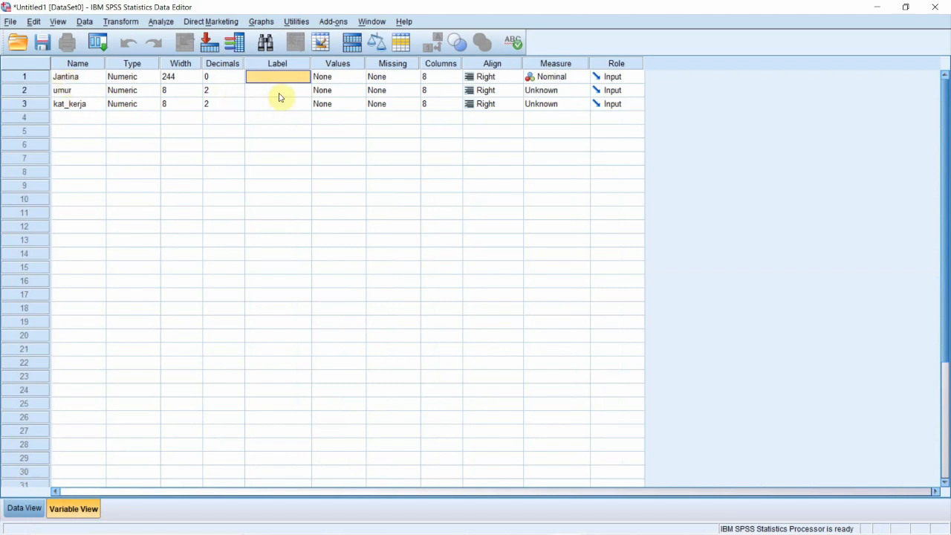
pyautogui.click(74, 109)
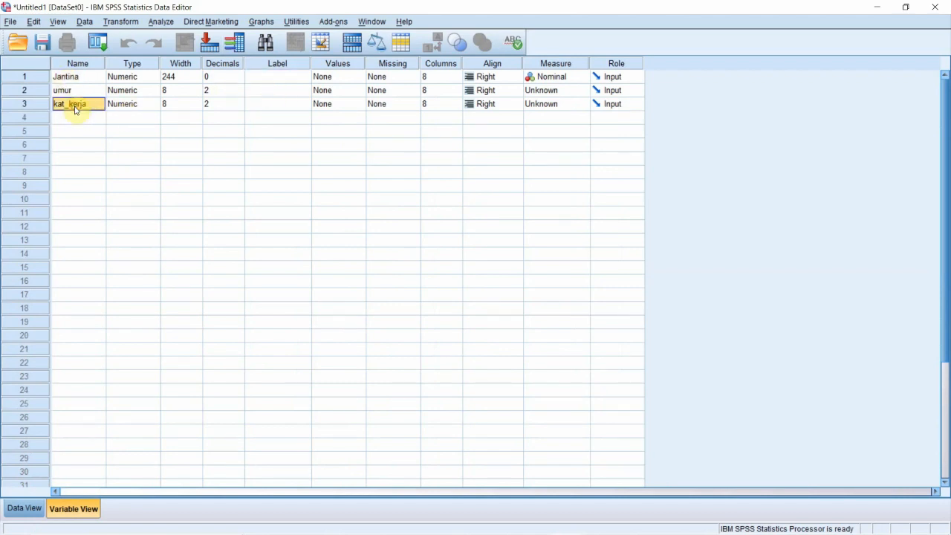
pyautogui.click(282, 108)
pyautogui.click(280, 104)
pyautogui.write('jat')
pyautogui.press('BackSpace')
pyautogui.press('BackSpace')
pyautogui.press('BackSpace')
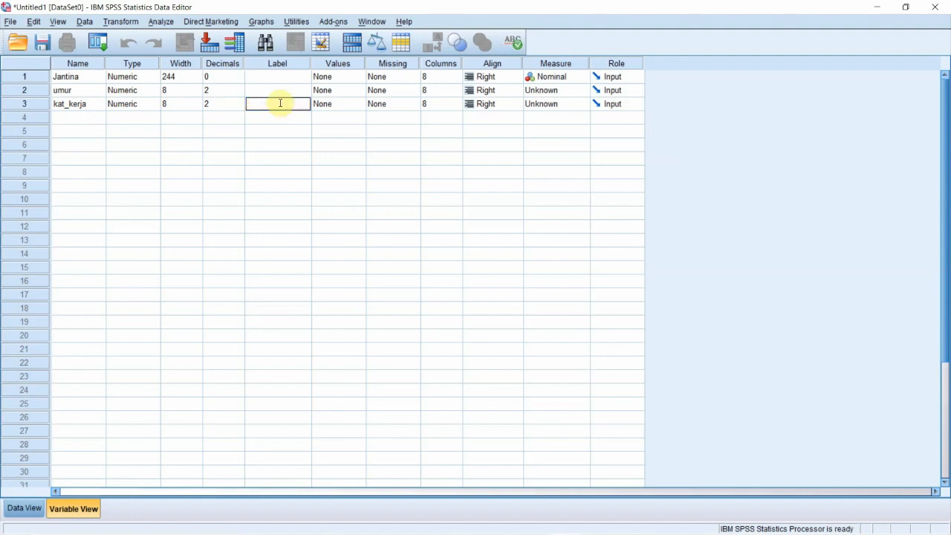
pyautogui.write('kategori kerja')
pyautogui.click(286, 119)
pyautogui.click(286, 108)
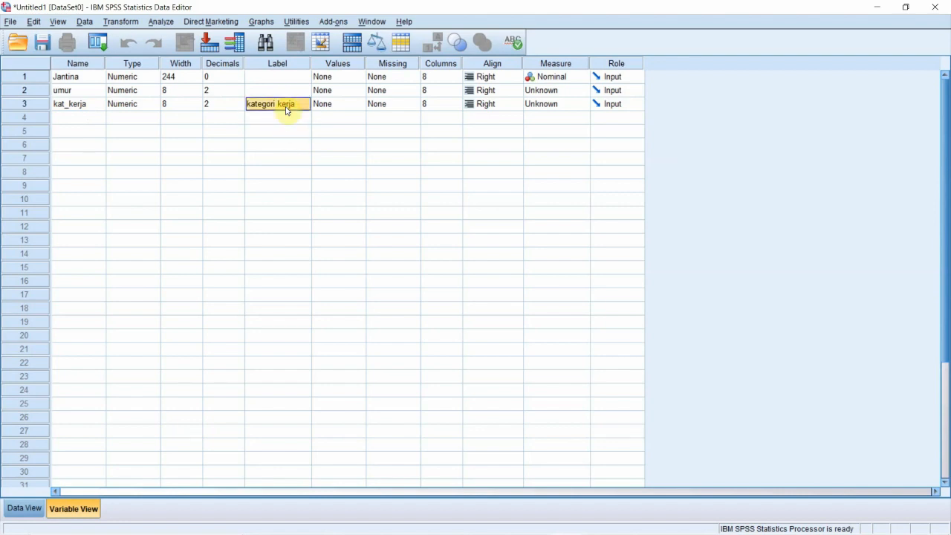
# Add a value label to the Jantina variable with 1 standing for Lelaki.
pyautogui.click(277, 79)
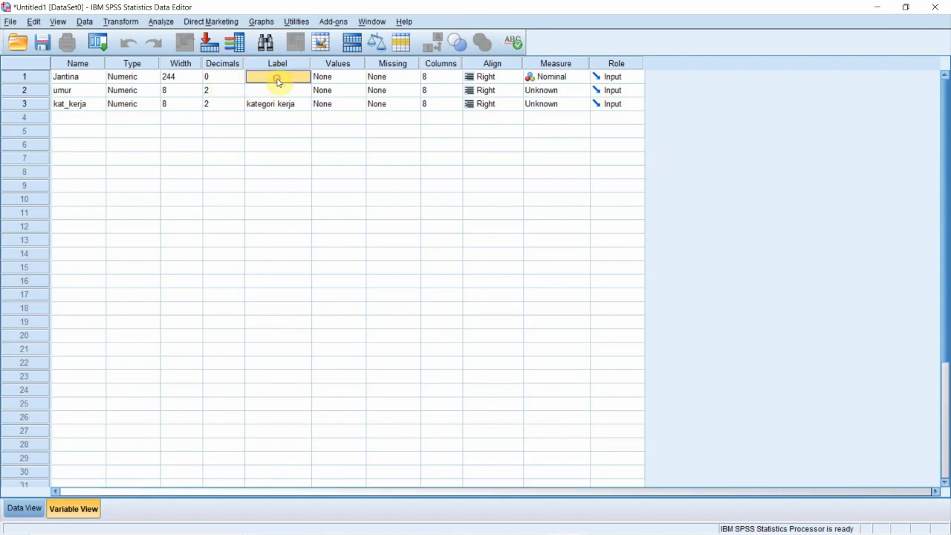
pyautogui.doubleClick(360, 79)
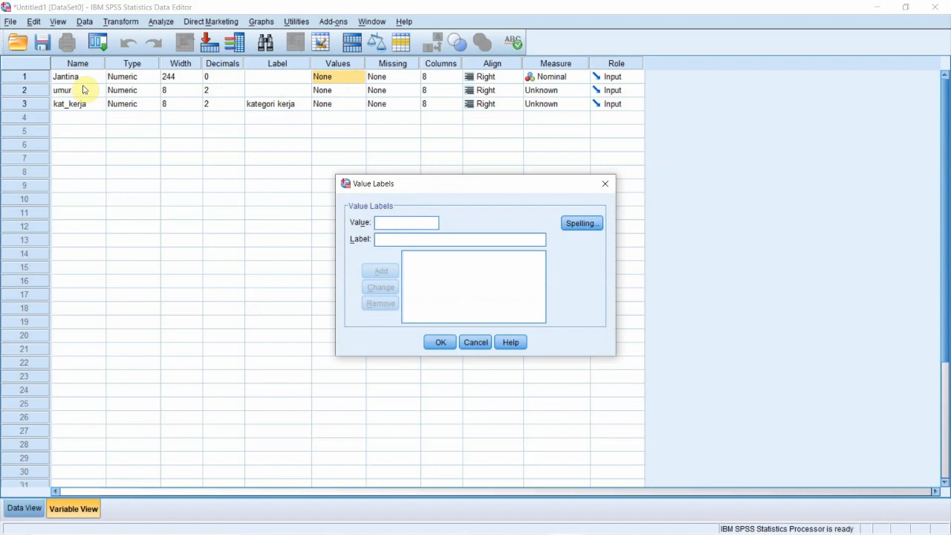
pyautogui.write('1')
pyautogui.click(393, 240)
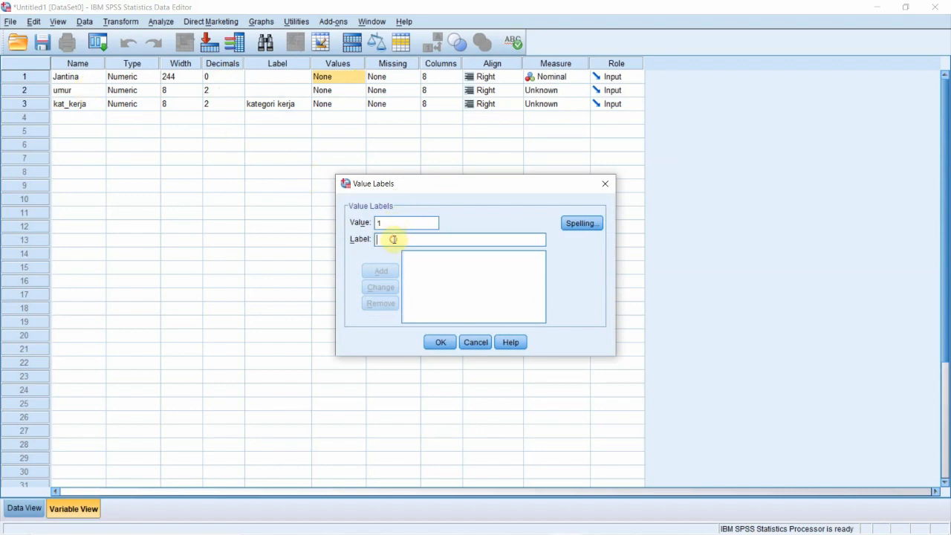
pyautogui.write('Lelaki')
pyautogui.click(381, 271)
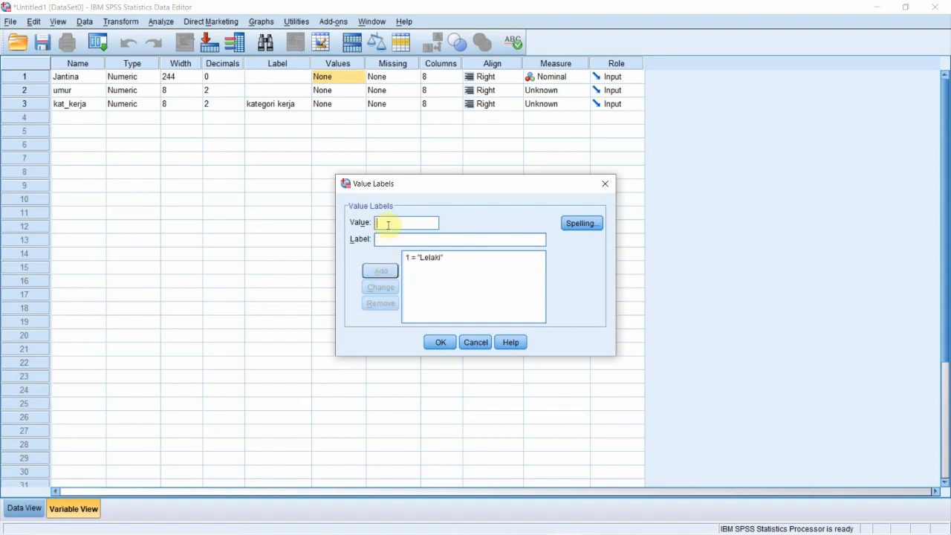
# Add the value label 2 for Perempuan to Jantina and apply the value labels.
pyautogui.write('2')
pyautogui.click(388, 239)
pyautogui.write('Perempuan')
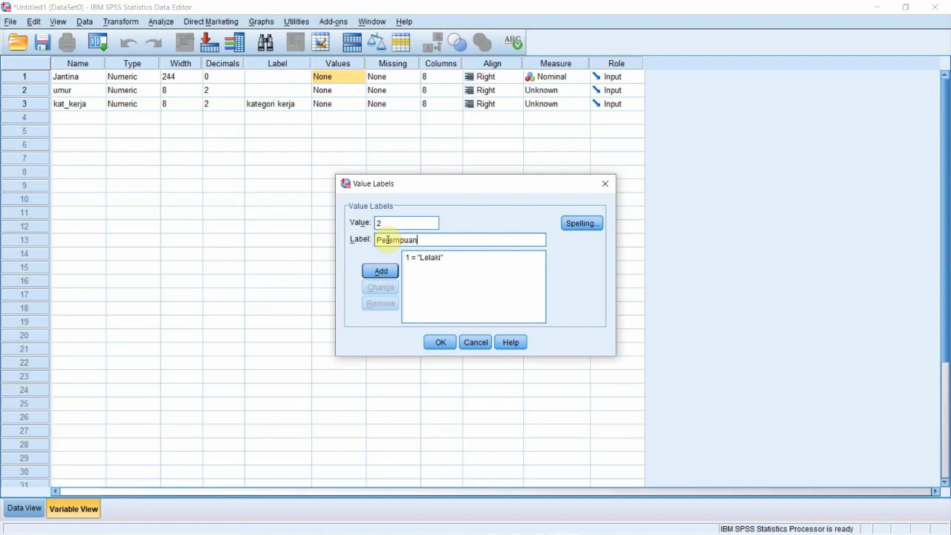
pyautogui.click(381, 272)
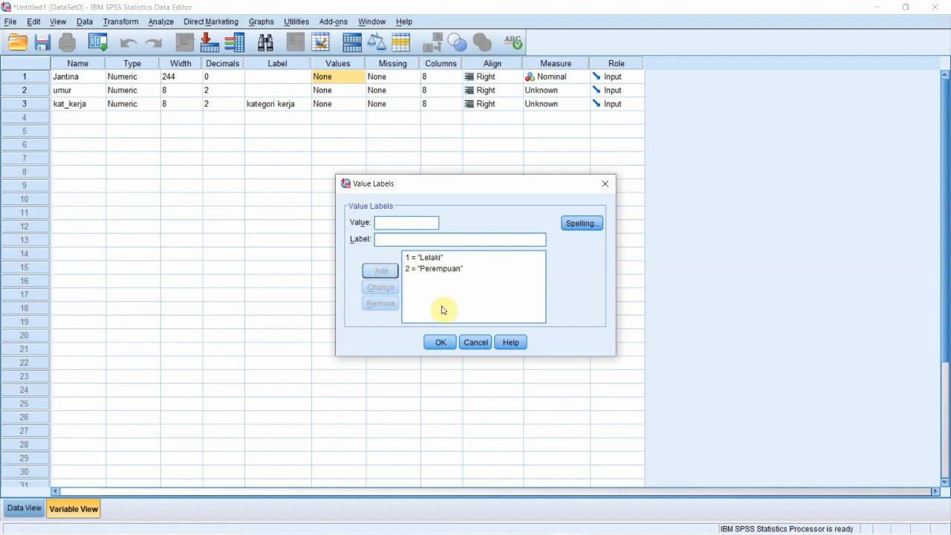
pyautogui.click(441, 342)
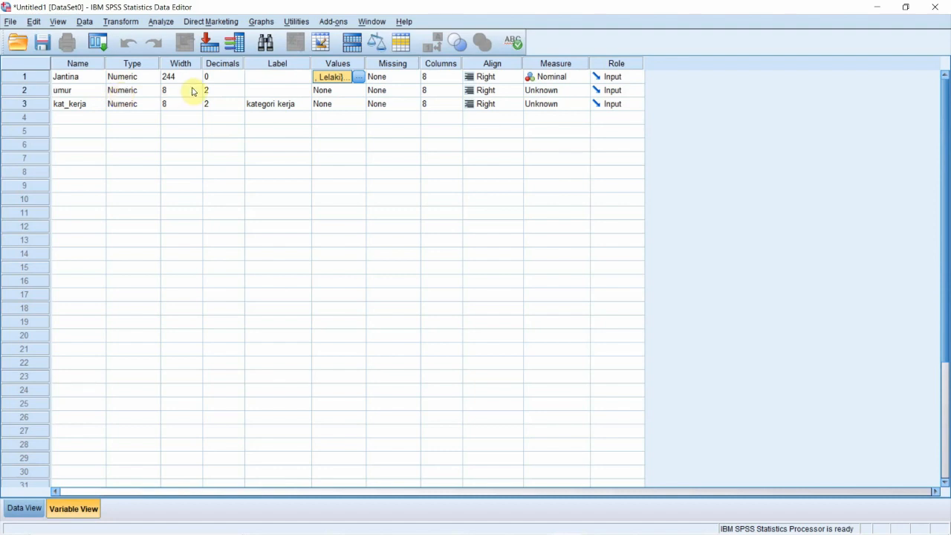
# Add a value label to the umur variable with 1 standing for "<25 tahun".
pyautogui.click(359, 90)
pyautogui.click(360, 90)
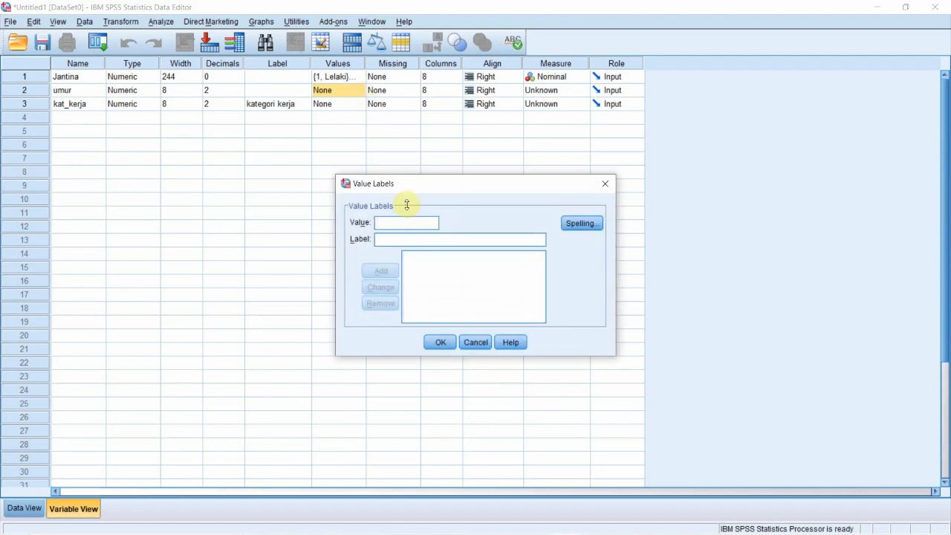
pyautogui.click(411, 221)
pyautogui.write('1')
pyautogui.click(413, 238)
pyautogui.write('kurang')
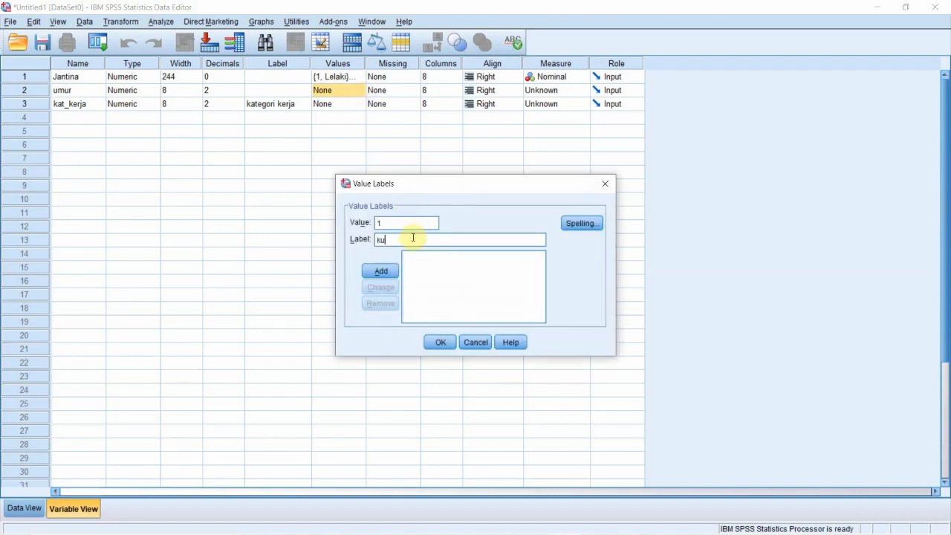
pyautogui.press('BackSpace')
pyautogui.press('BackSpace')
pyautogui.press('BackSpace')
pyautogui.press('BackSpace')
pyautogui.press('BackSpace')
pyautogui.press('BackSpace')
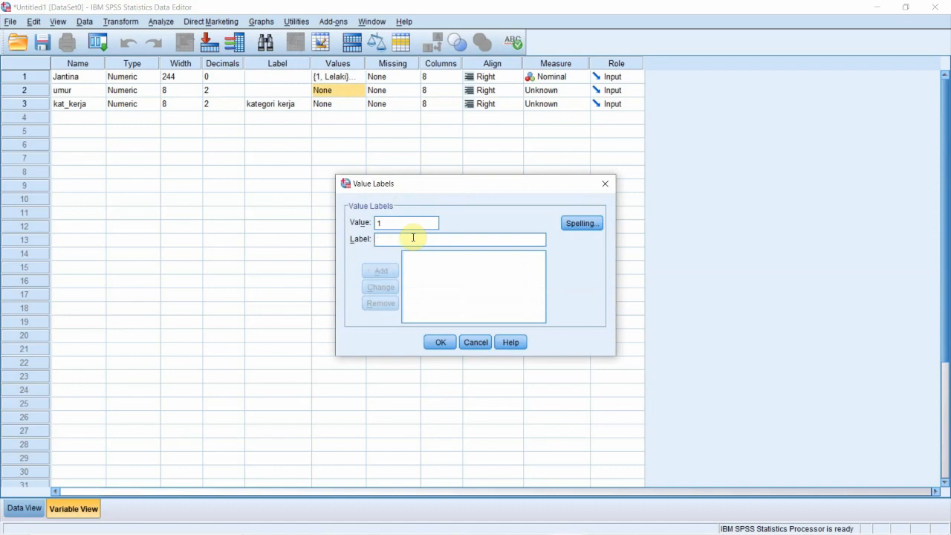
pyautogui.write('<')
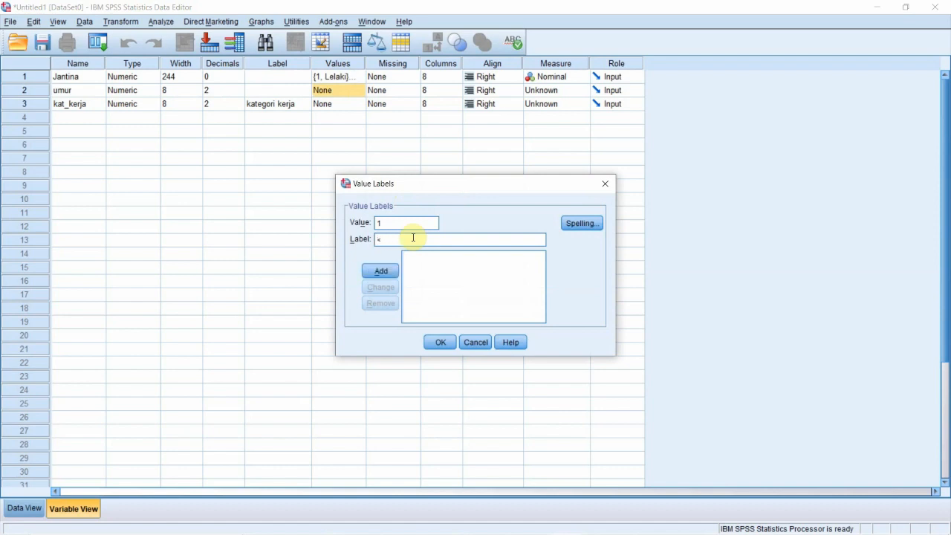
pyautogui.write('25 tahun')
pyautogui.click(381, 272)
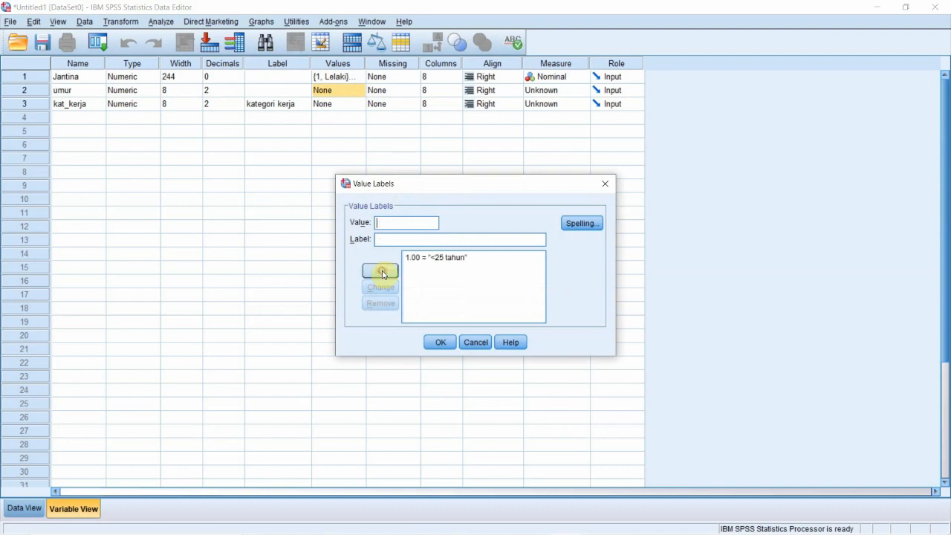
# Add the value label 2 for "26 - 35 tahun" to umur.
pyautogui.click(390, 228)
pyautogui.write('2')
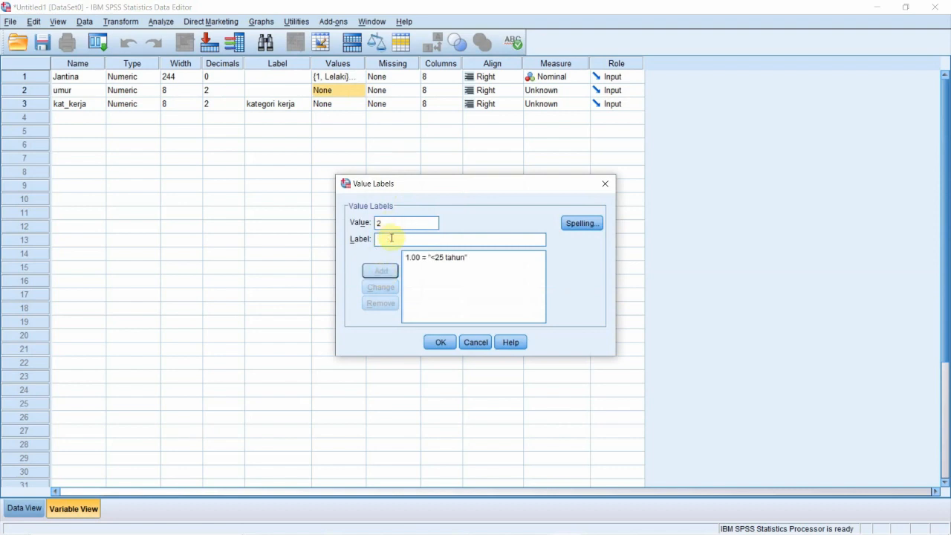
pyautogui.click(392, 238)
pyautogui.write('26 ')
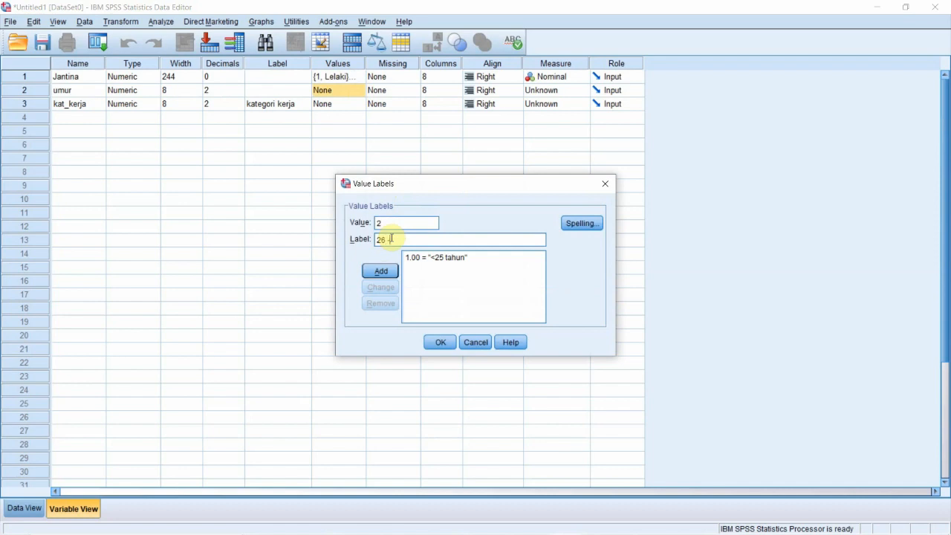
pyautogui.write('- 35 tahun')
pyautogui.click(391, 271)
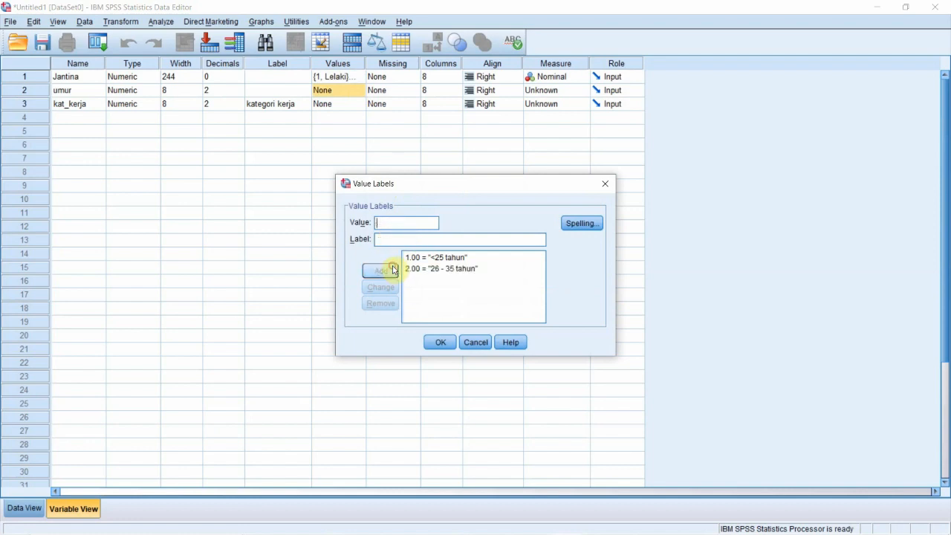
# Add the value label 3 for "36 - 50 tahun" to umur and apply the value labels.
pyautogui.write('3')
pyautogui.click(391, 238)
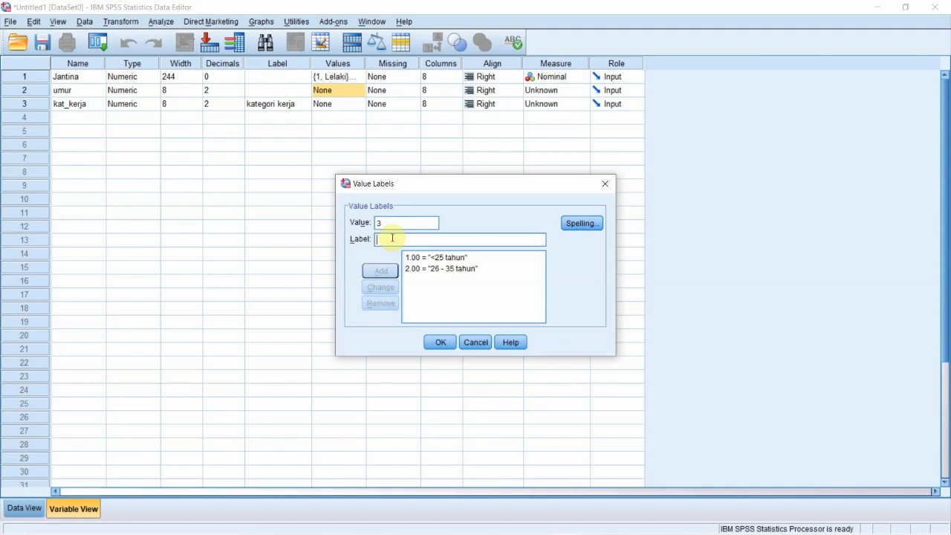
pyautogui.write('3')
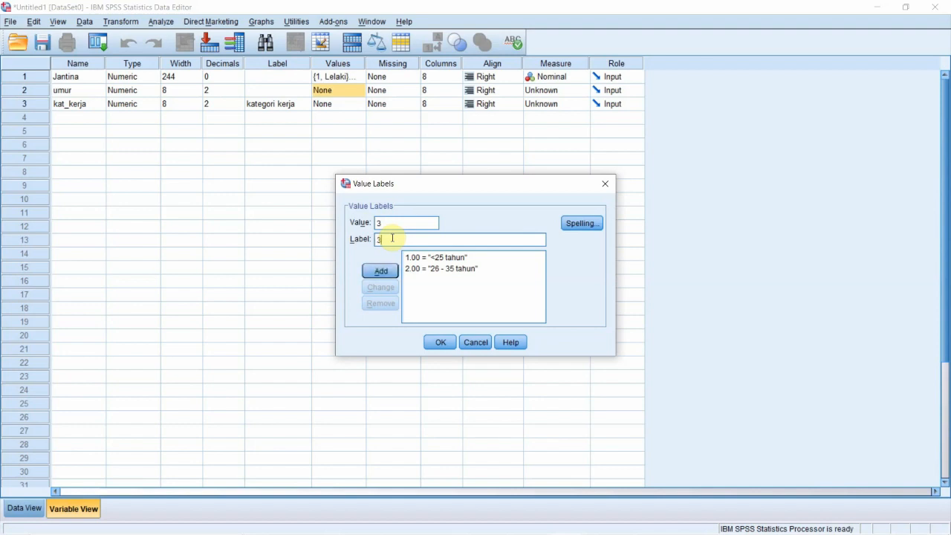
pyautogui.write('6 - 5')
pyautogui.press('BackSpace')
pyautogui.write('50 th')
pyautogui.press('BackSpace')
pyautogui.press('BackSpace')
pyautogui.write('tahun')
pyautogui.click(386, 270)
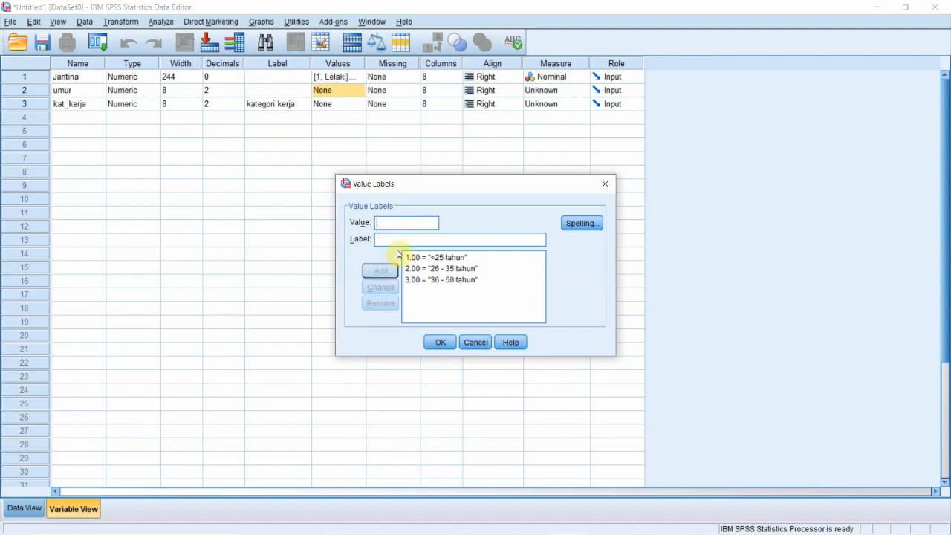
pyautogui.click(440, 346)
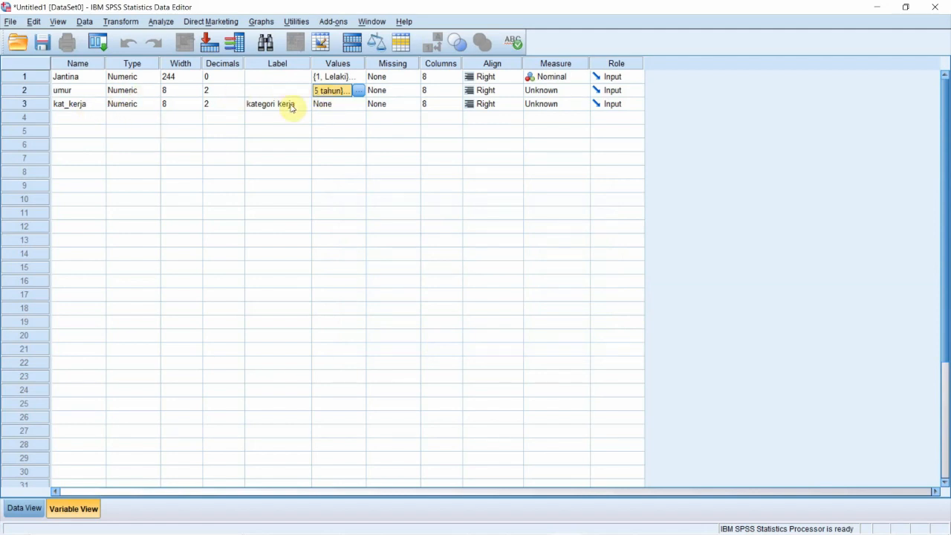
# Add a value label to the kat_kerja variable with 1 standing for "kerja sektor awam".
pyautogui.click(360, 105)
pyautogui.click(358, 104)
pyautogui.write('1')
pyautogui.click(396, 239)
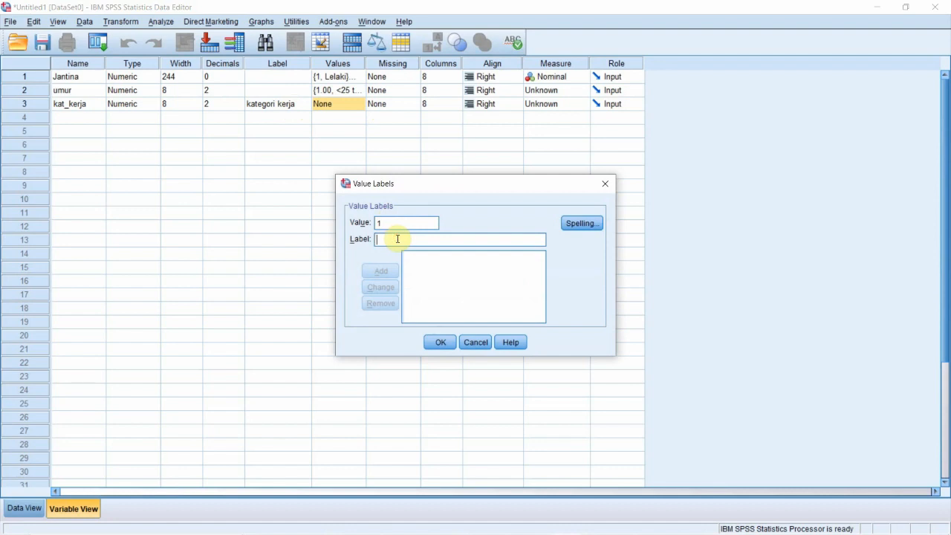
pyautogui.write('kerja')
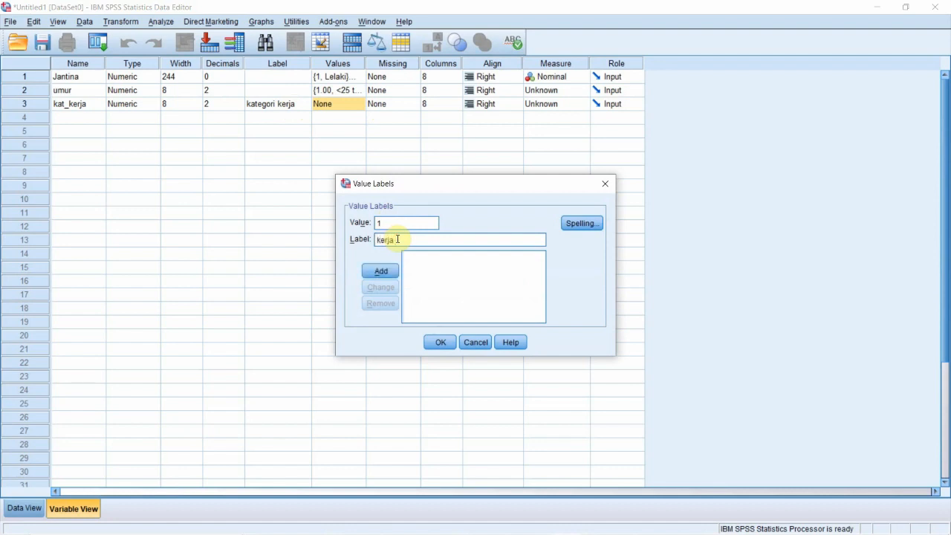
pyautogui.write(' tekn')
pyautogui.write('or awam')
pyautogui.click(380, 271)
# Add the value label 2 for "kerja sektor swasta" to kat_kerja.
pyautogui.click(392, 223)
pyautogui.write('2')
pyautogui.click(390, 239)
pyautogui.write('kerja sektor swasta')
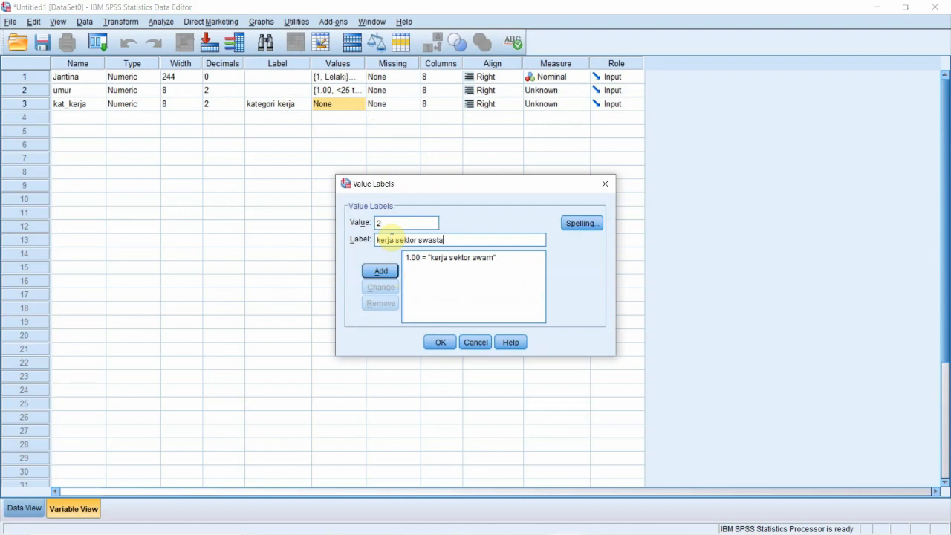
pyautogui.click(385, 270)
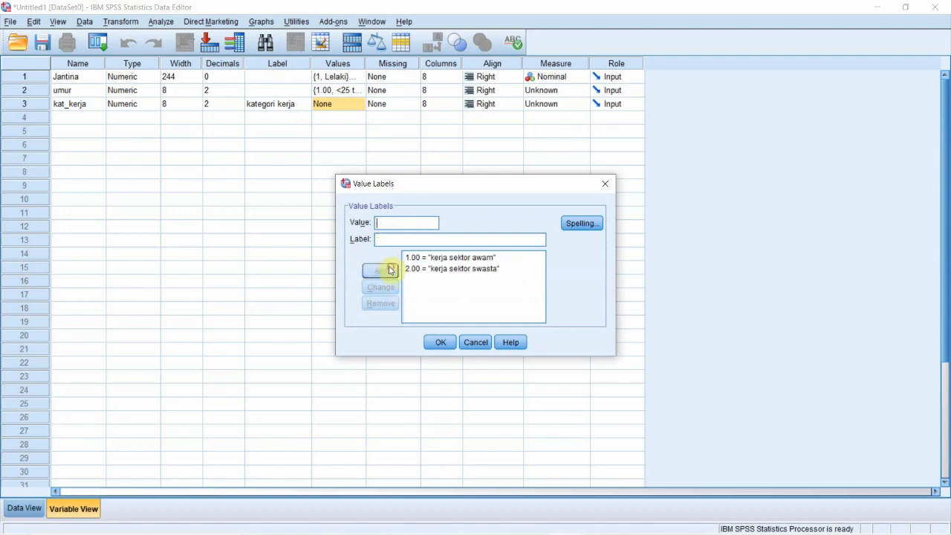
# Add the value label 3 for "bekerja sendiri" to kat_kerja.
pyautogui.click(399, 223)
pyautogui.write('3')
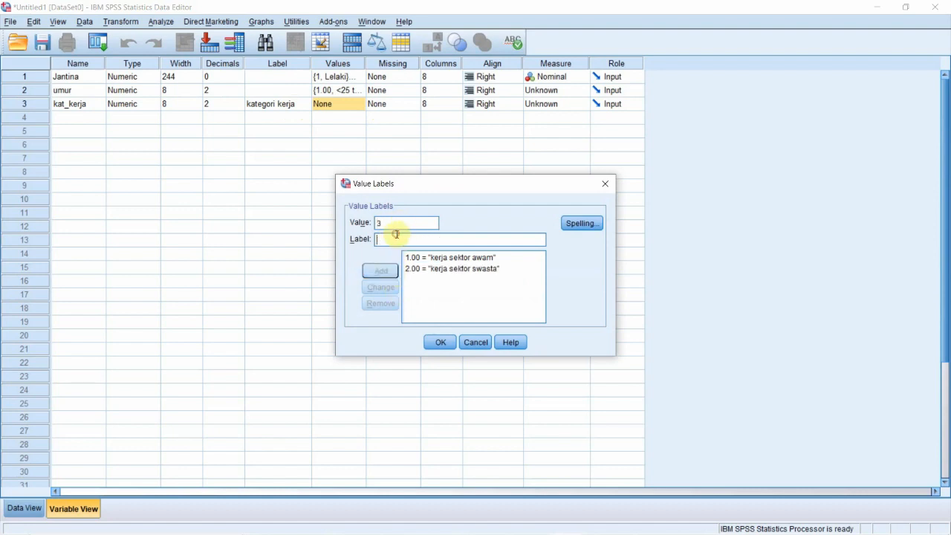
pyautogui.click(397, 239)
pyautogui.write('bekerja sendiri')
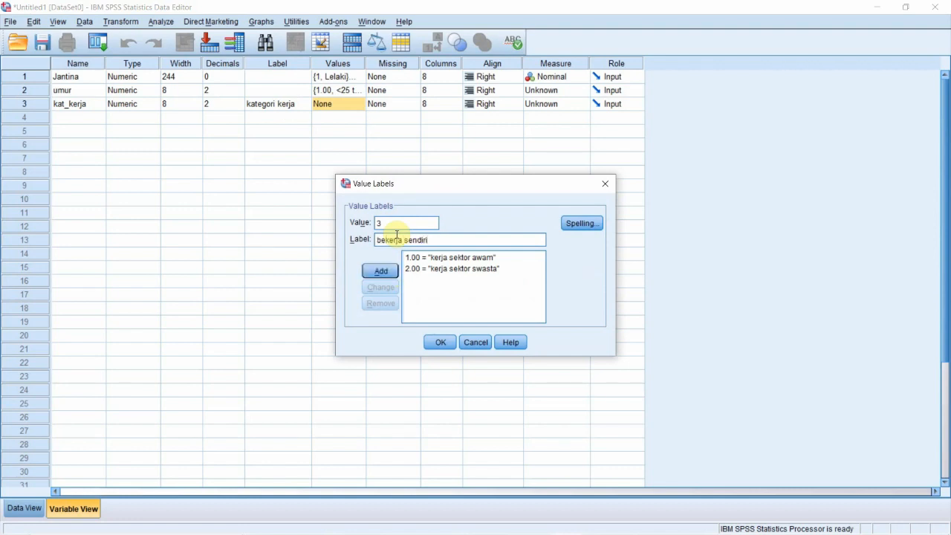
pyautogui.click(381, 271)
# Add the value label 4 for "tidak bekerja" to kat_kerja and apply the value labels.
pyautogui.write('4')
pyautogui.click(382, 239)
pyautogui.write('tig')
pyautogui.write('ak bekerja')
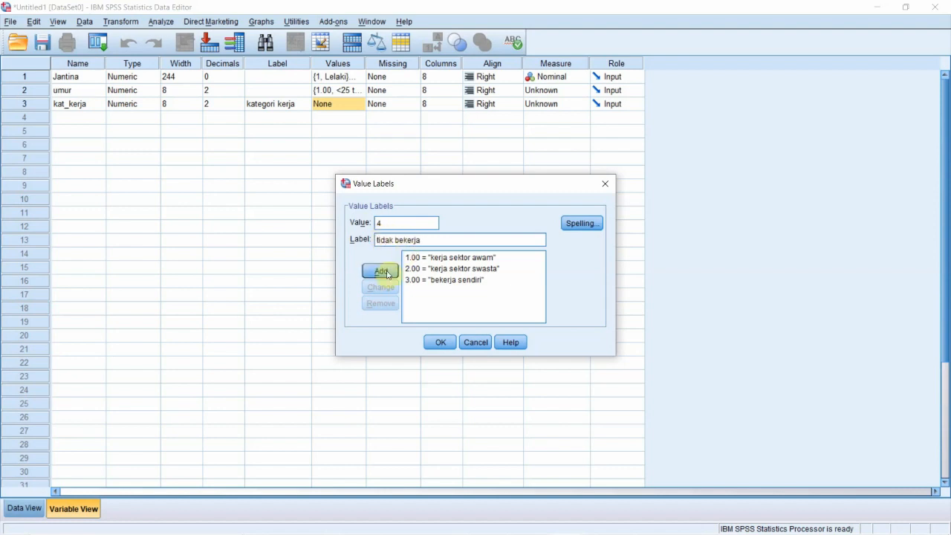
pyautogui.click(381, 271)
pyautogui.click(440, 342)
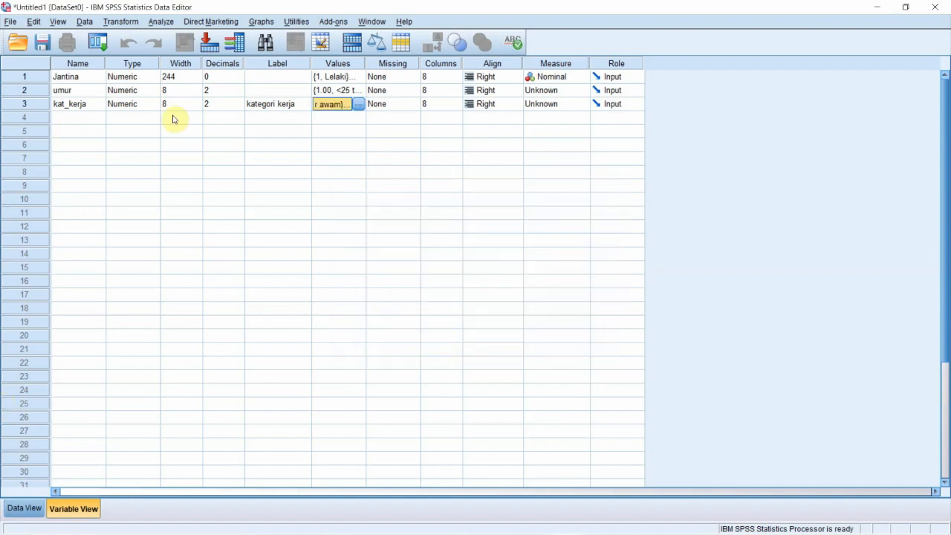
# Add three new variables named marah, sedih and gembira below kat_kerja and check them in the data grid.
pyautogui.click(76, 121)
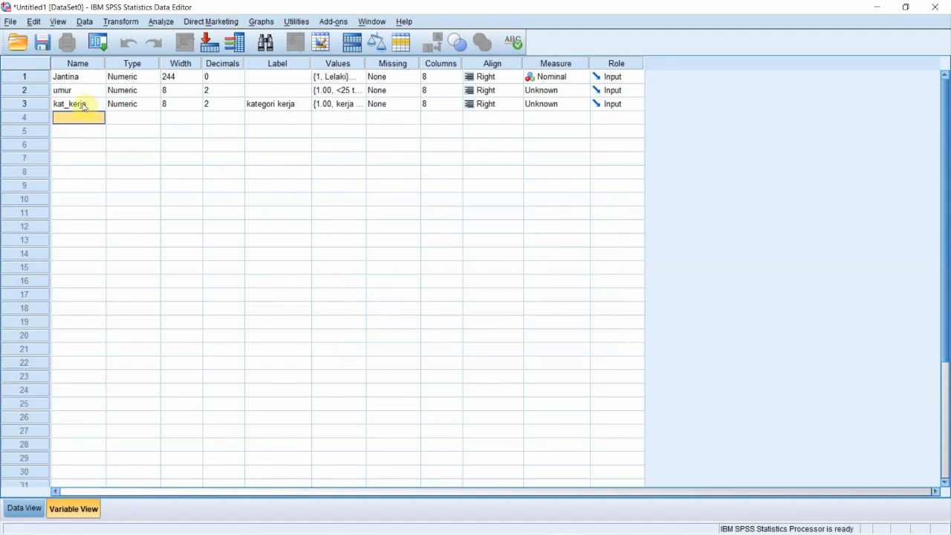
pyautogui.write('marah')
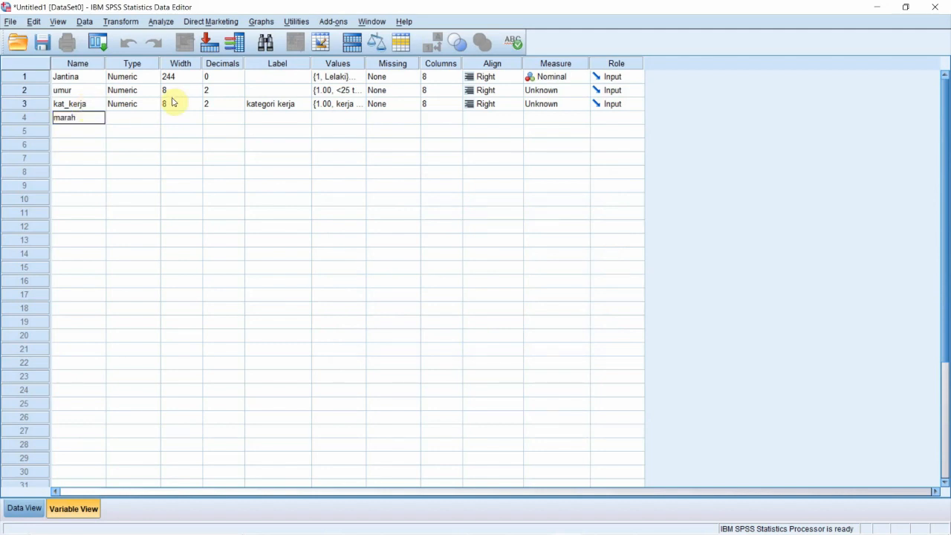
pyautogui.click(81, 137)
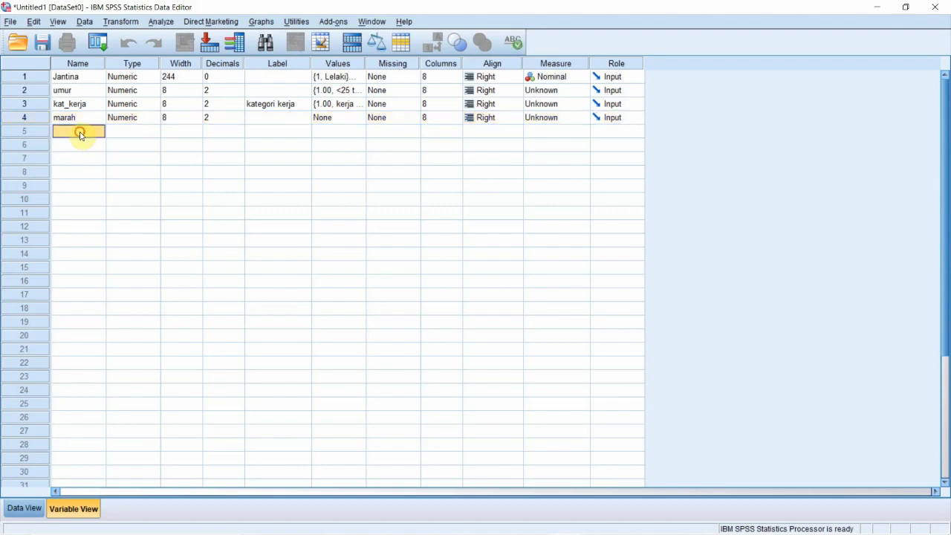
pyautogui.write('sedih')
pyautogui.click(74, 146)
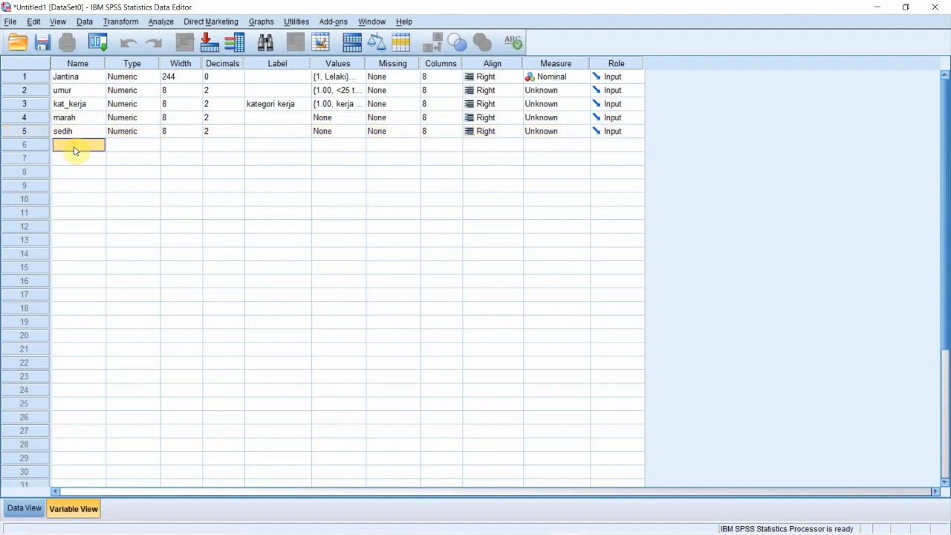
pyautogui.write('gembira')
pyautogui.click(26, 510)
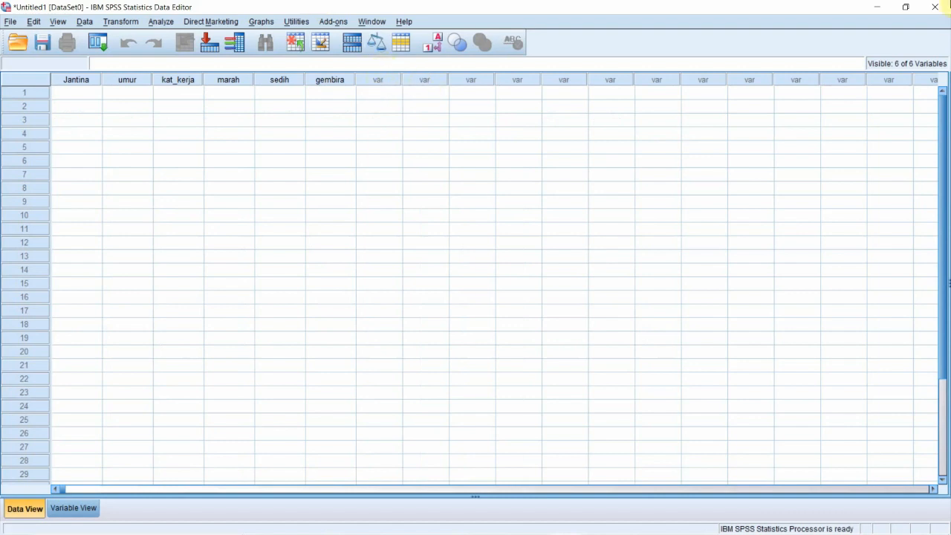
pyautogui.click(71, 511)
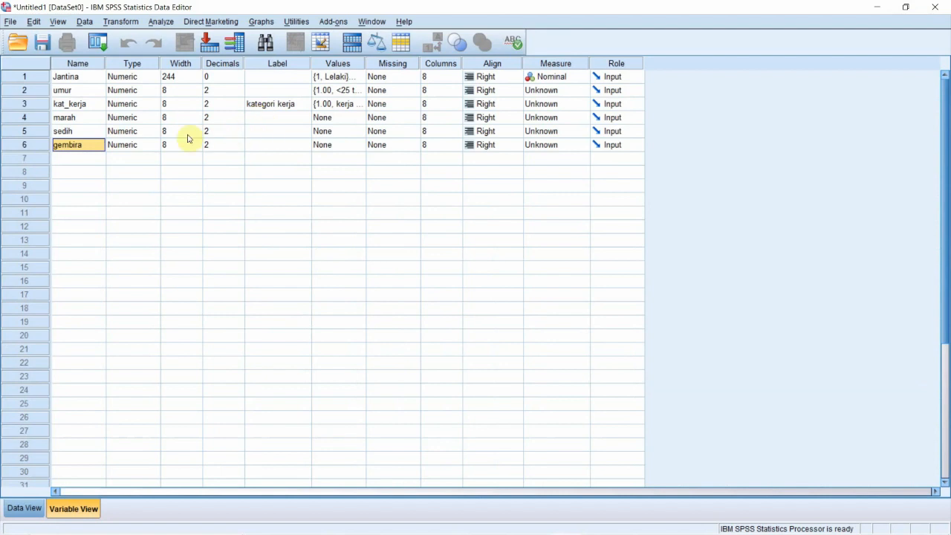
# Give the marah variable the label "saya berasa marah".
pyautogui.click(282, 121)
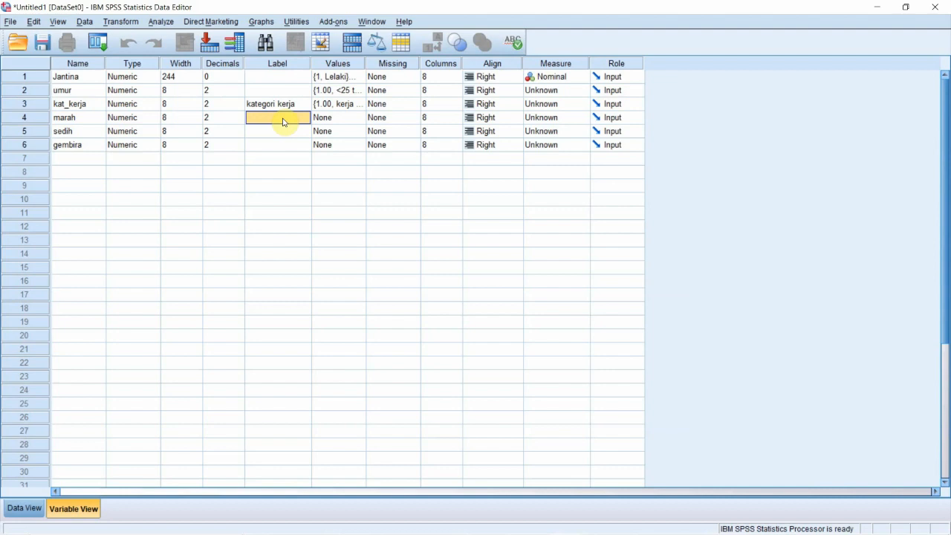
pyautogui.write('marah')
pyautogui.press('BackSpace')
pyautogui.press('BackSpace')
pyautogui.press('BackSpace')
pyautogui.press('BackSpace')
pyautogui.write('sya')
pyautogui.write('aya berasa mar')
pyautogui.write('ah')
pyautogui.click(283, 131)
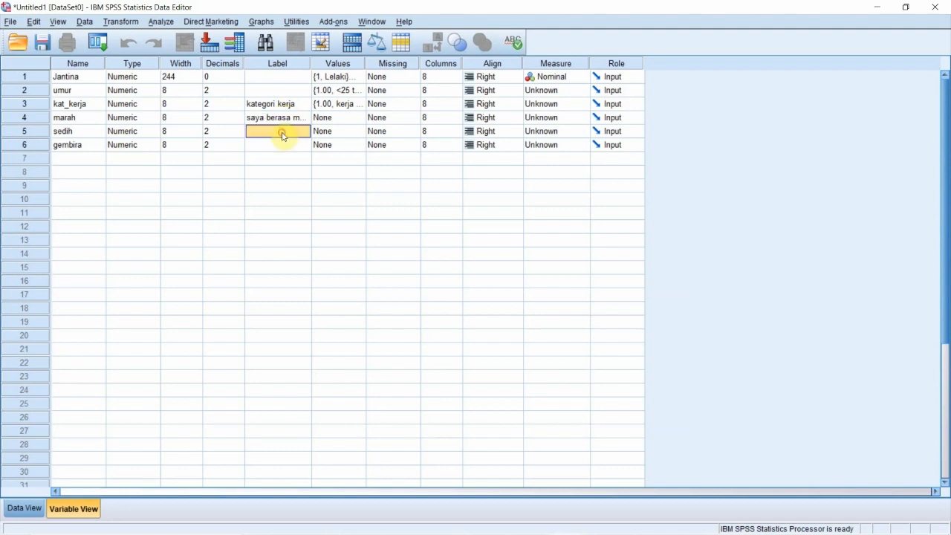
# Widen the Label column and label the sedih variable "sedih" and the gembira variable "saya gembira".
pyautogui.moveTo(311, 64); pyautogui.dragTo(424, 49)
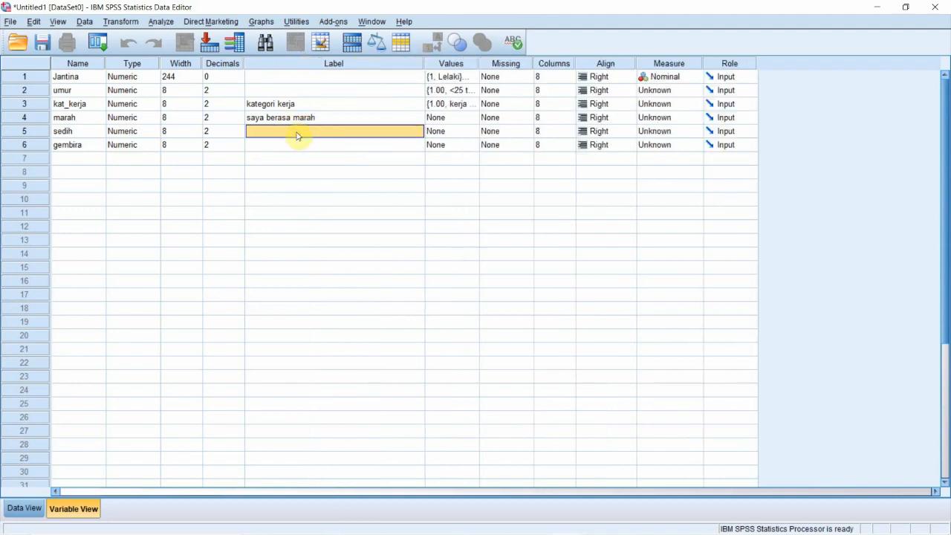
pyautogui.write('sediha')
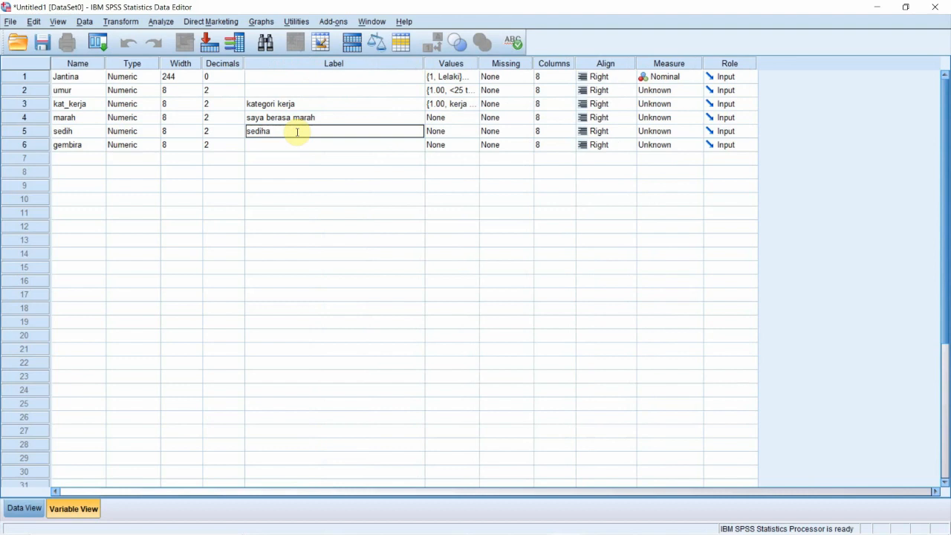
pyautogui.click(294, 145)
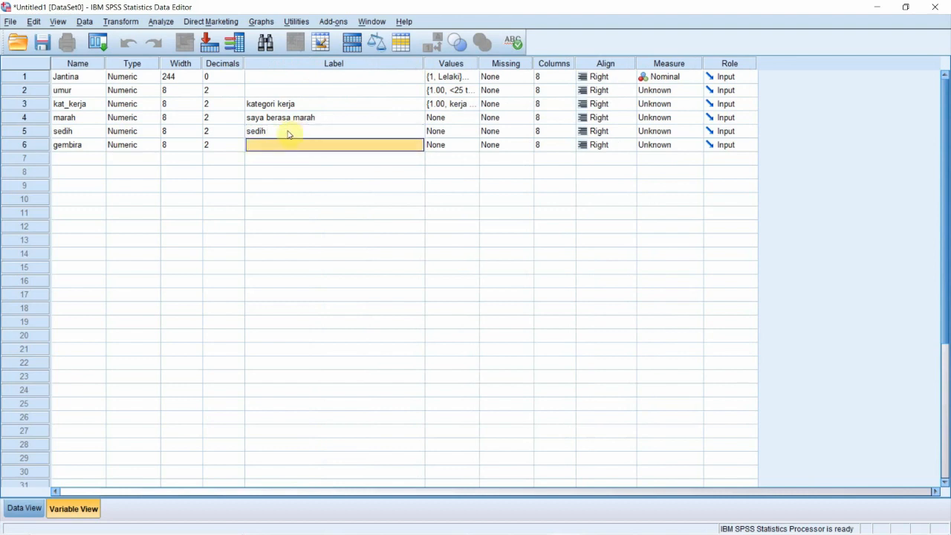
pyautogui.write('saya')
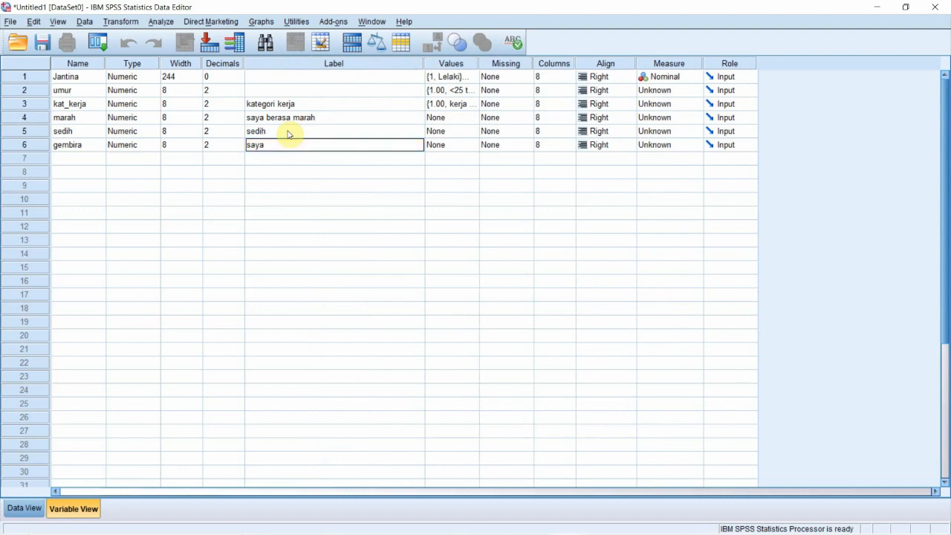
pyautogui.write(' gembira')
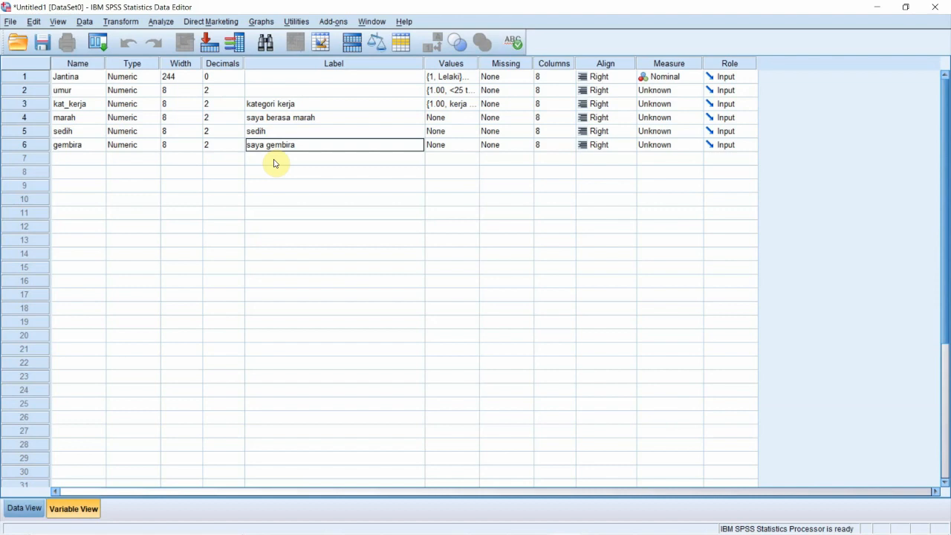
pyautogui.click(343, 161)
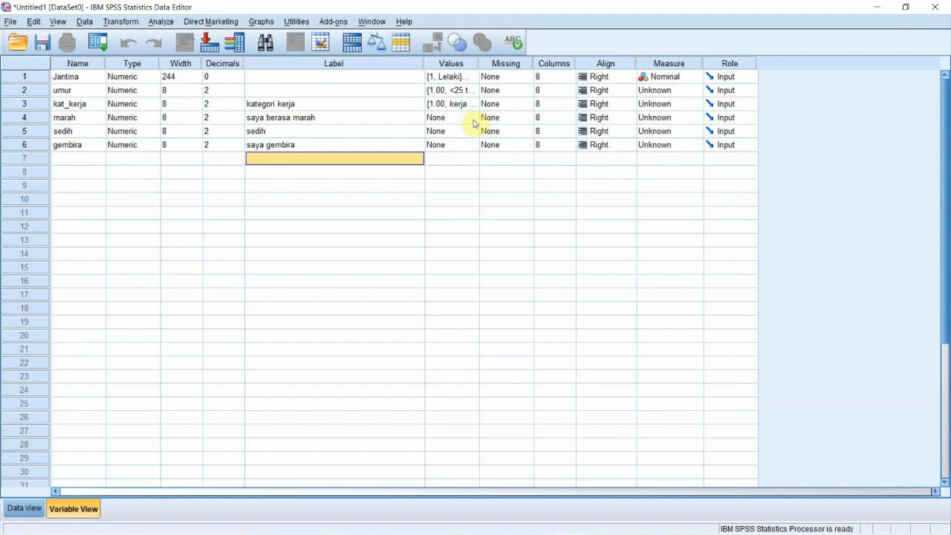
# Add the value label 1 for "Sangat tidak setuju" to the marah variable.
pyautogui.doubleClick(471, 119)
pyautogui.click(399, 222)
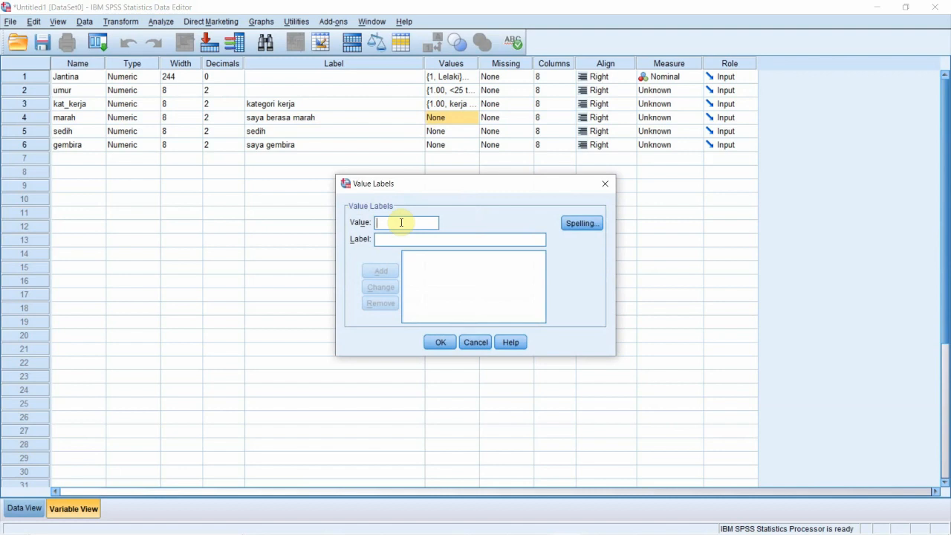
pyautogui.write('1')
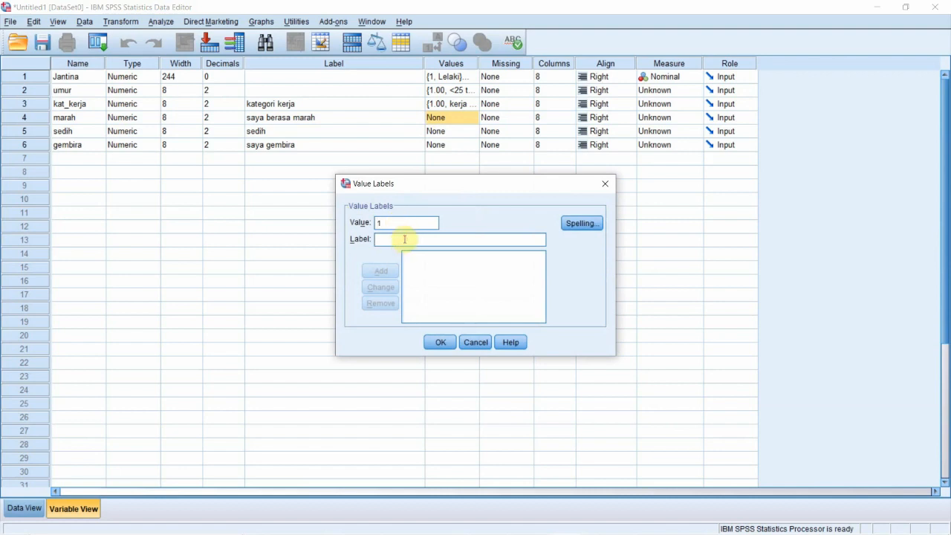
pyautogui.click(404, 238)
pyautogui.write('Sanga')
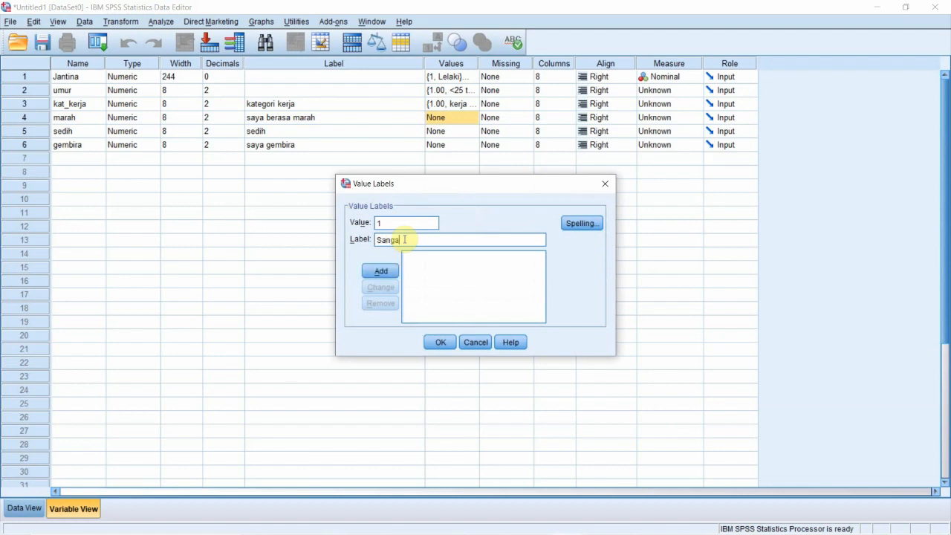
pyautogui.write('t tidak setuju')
pyautogui.click(379, 271)
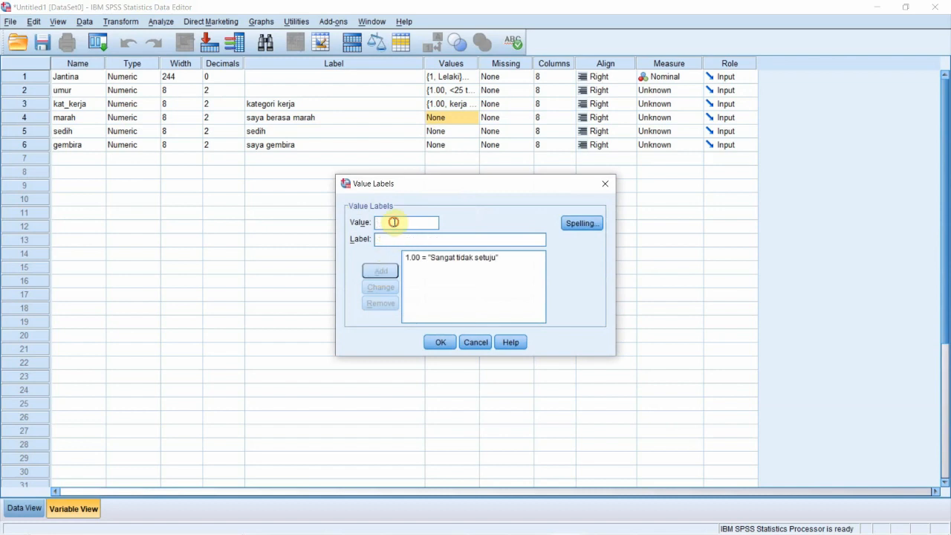
# Add the value labels 2 for "tidak setuju" and 3 for "tidak pasti" to marah.
pyautogui.write('2')
pyautogui.click(394, 237)
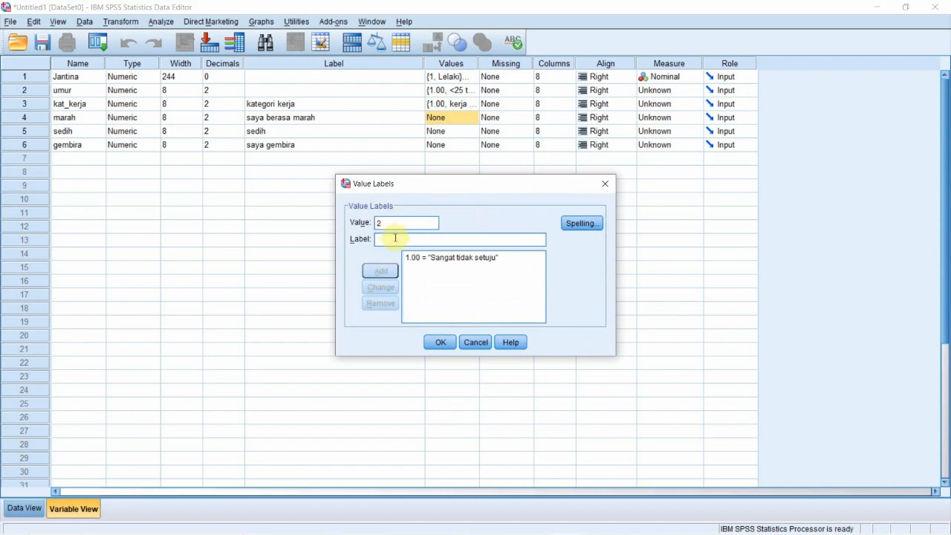
pyautogui.write('tidak setuju')
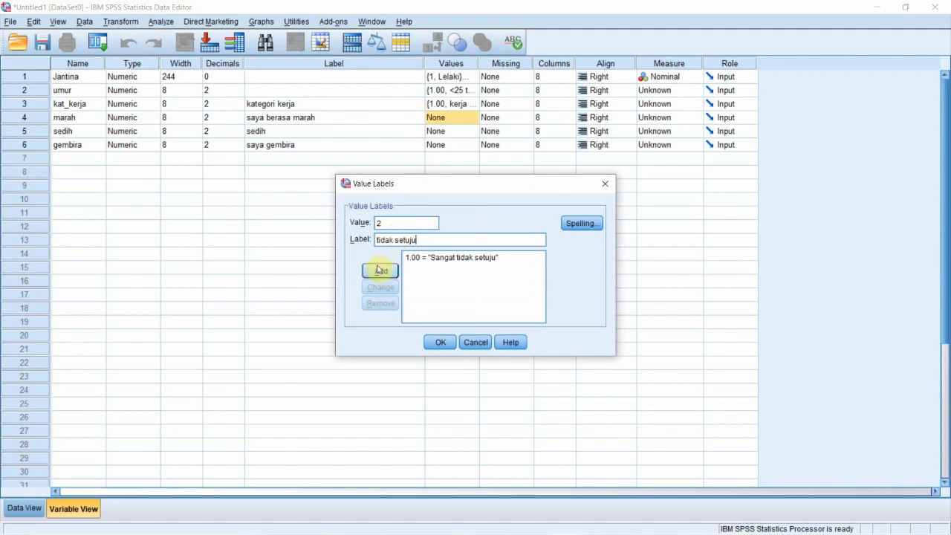
pyautogui.click(380, 270)
pyautogui.write('3')
pyautogui.click(383, 237)
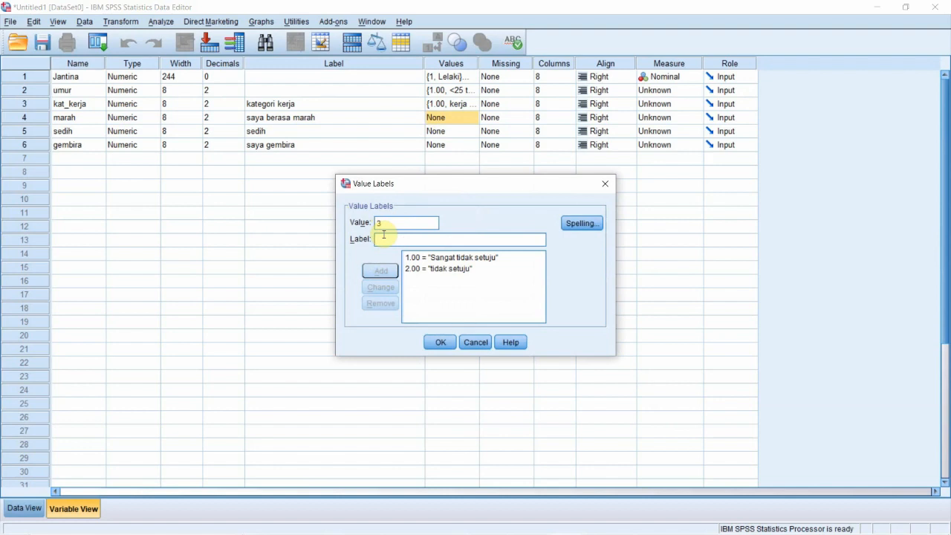
pyautogui.write('tidak pasti')
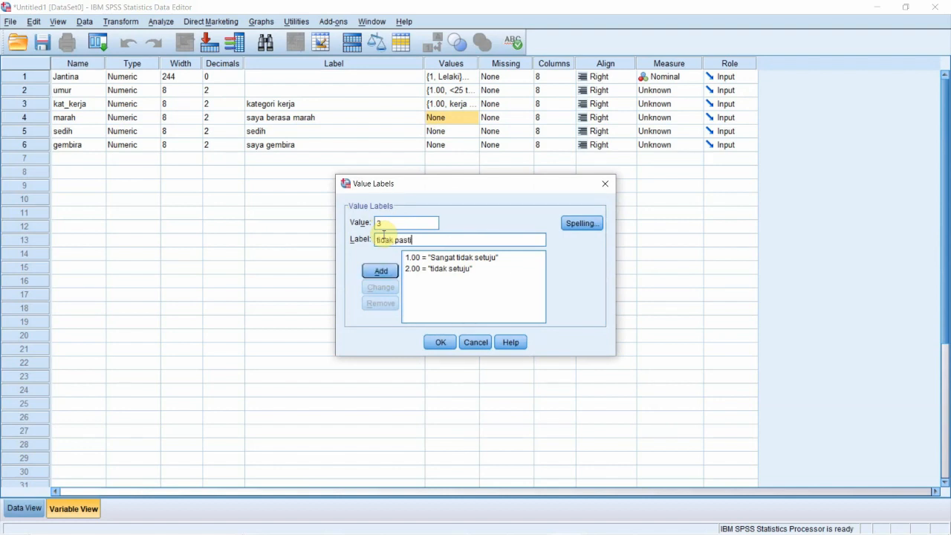
pyautogui.click(381, 271)
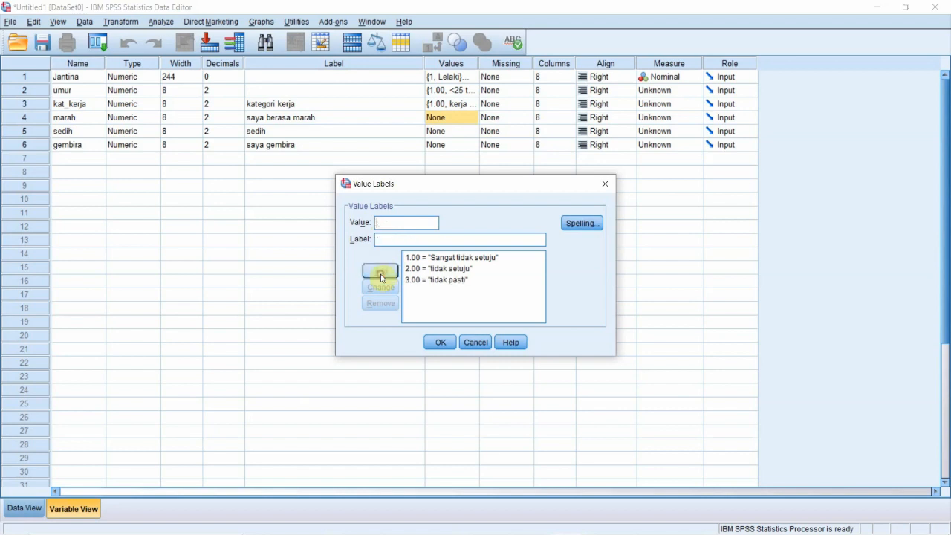
# Add the value label 4 for "setuju" to marah.
pyautogui.click(386, 221)
pyautogui.write('4')
pyautogui.click(379, 238)
pyautogui.write('s')
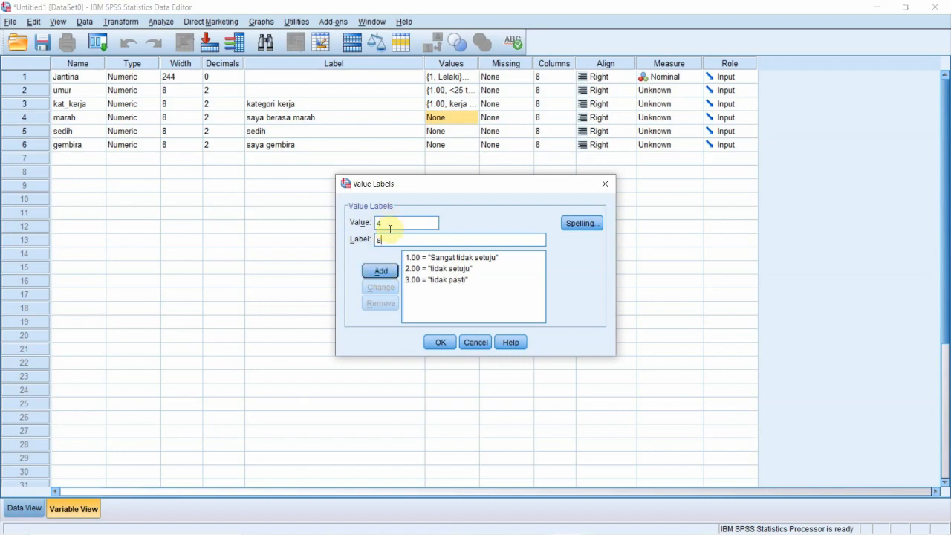
pyautogui.press('BackSpace')
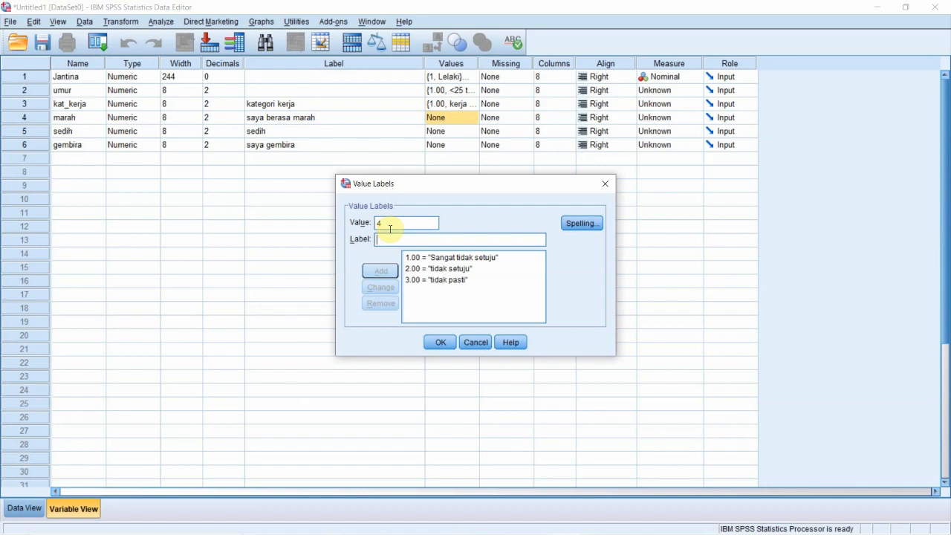
pyautogui.write('setuju')
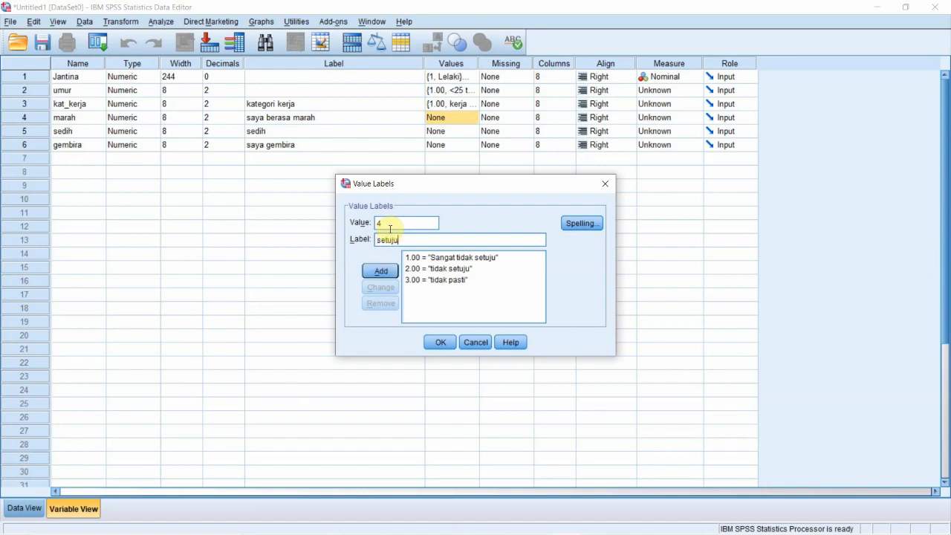
pyautogui.click(380, 271)
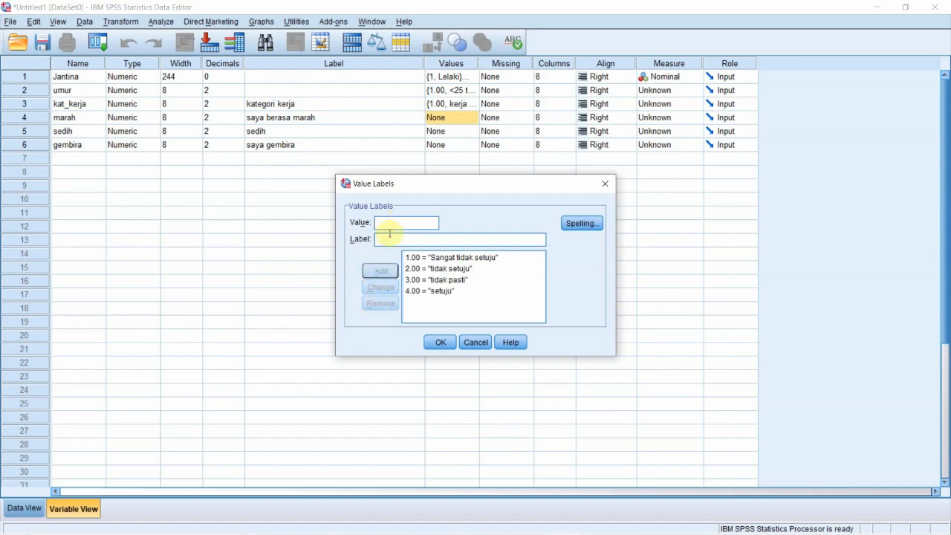
# Add the value label 5 for "sangat setuju" to marah and apply the value labels.
pyautogui.write('5')
pyautogui.click(391, 240)
pyautogui.write('sangat tidak setuju')
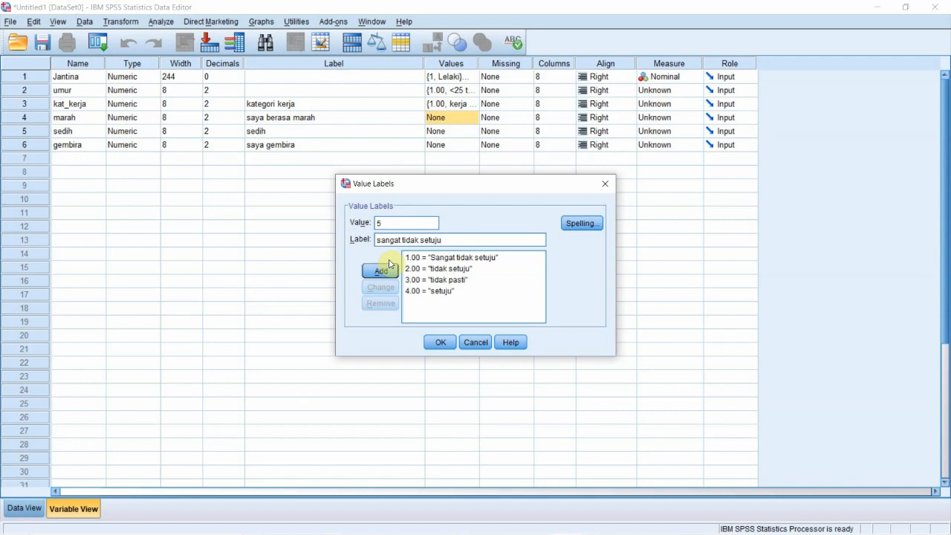
pyautogui.click(420, 241)
pyautogui.press('BackSpace')
pyautogui.press('BackSpace')
pyautogui.press('BackSpace')
pyautogui.press('BackSpace')
pyautogui.press('BackSpace')
pyautogui.press('BackSpace')
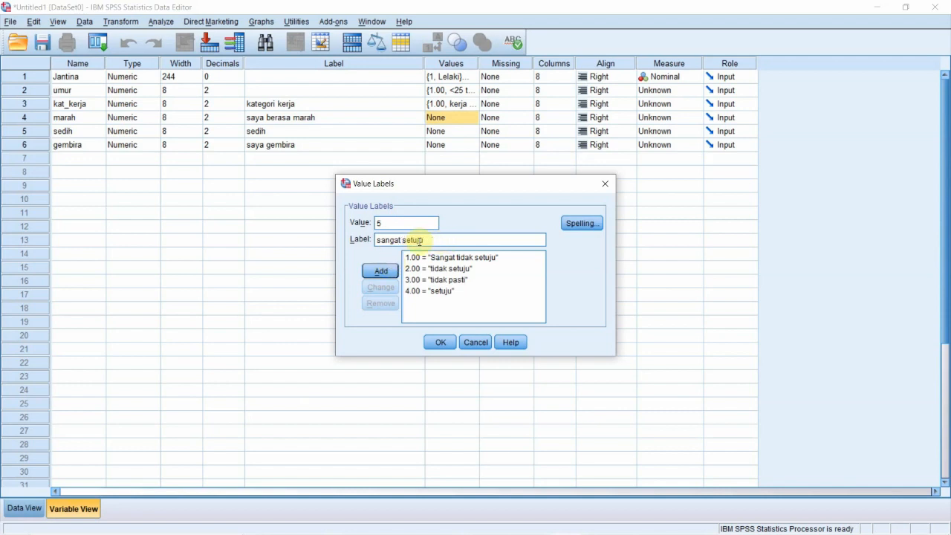
pyautogui.click(379, 272)
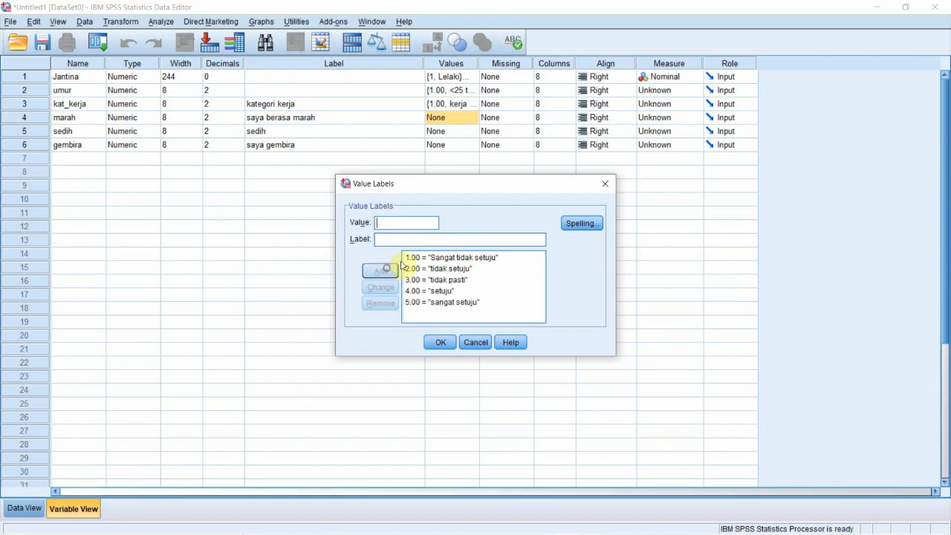
pyautogui.click(448, 342)
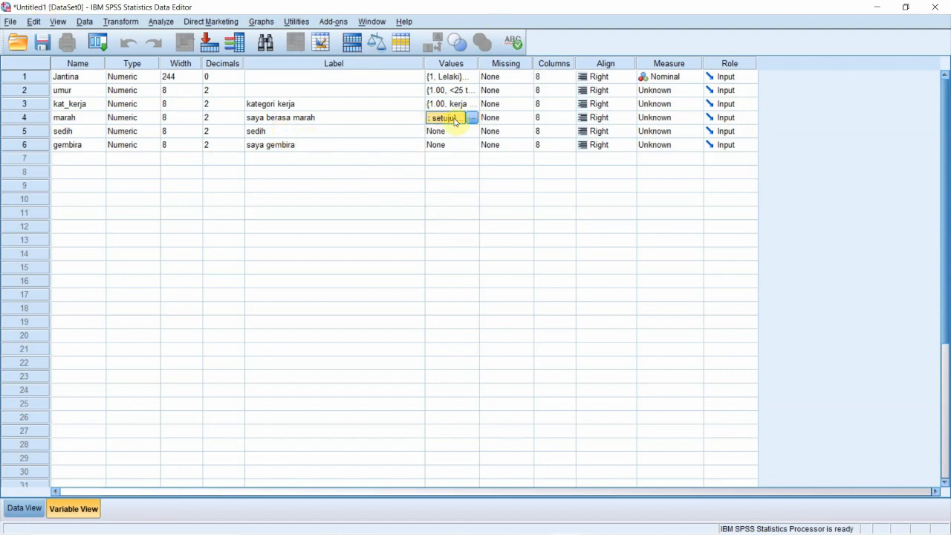
# Copy the value labels of marah to both the sedih and gembira variables.
pyautogui.rightClick(450, 119)
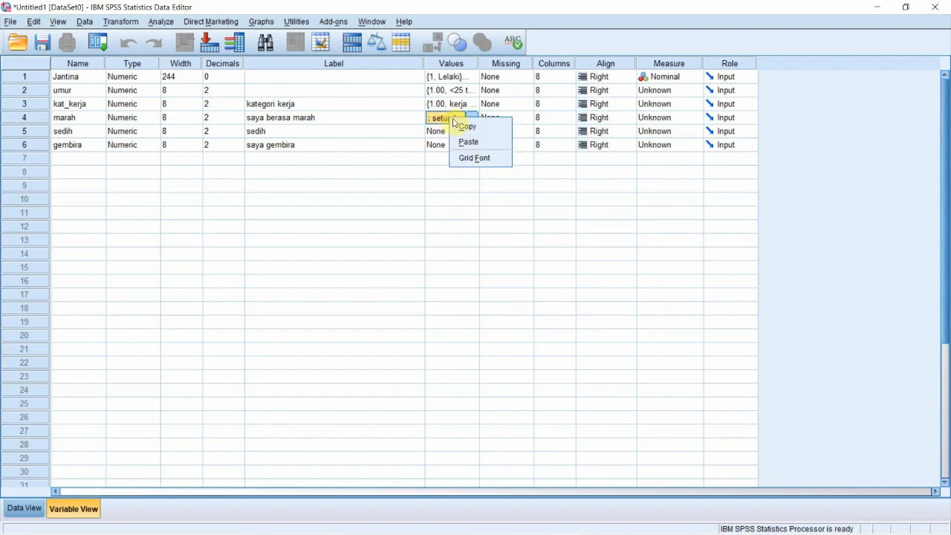
pyautogui.click(466, 126)
pyautogui.click(458, 132)
pyautogui.moveTo(458, 134); pyautogui.dragTo(459, 146)
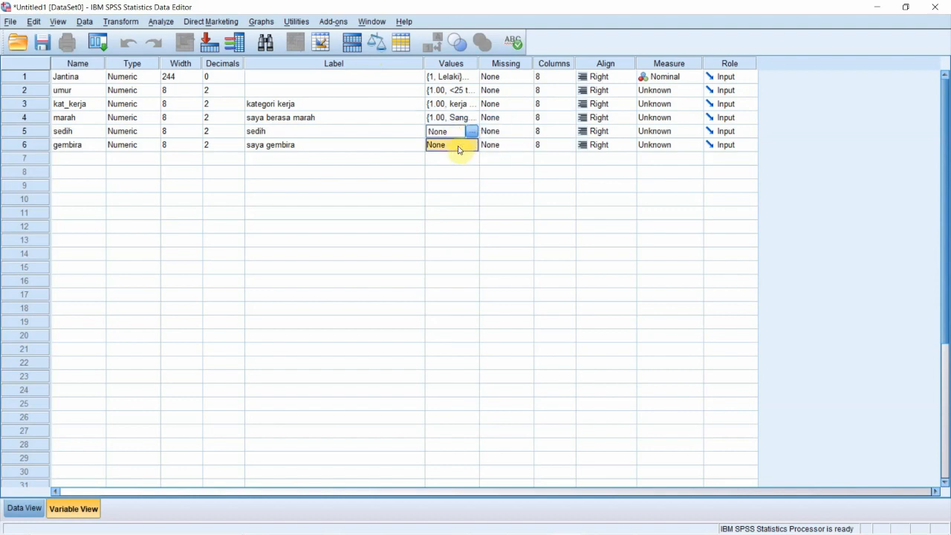
pyautogui.rightClick(459, 148)
pyautogui.click(473, 171)
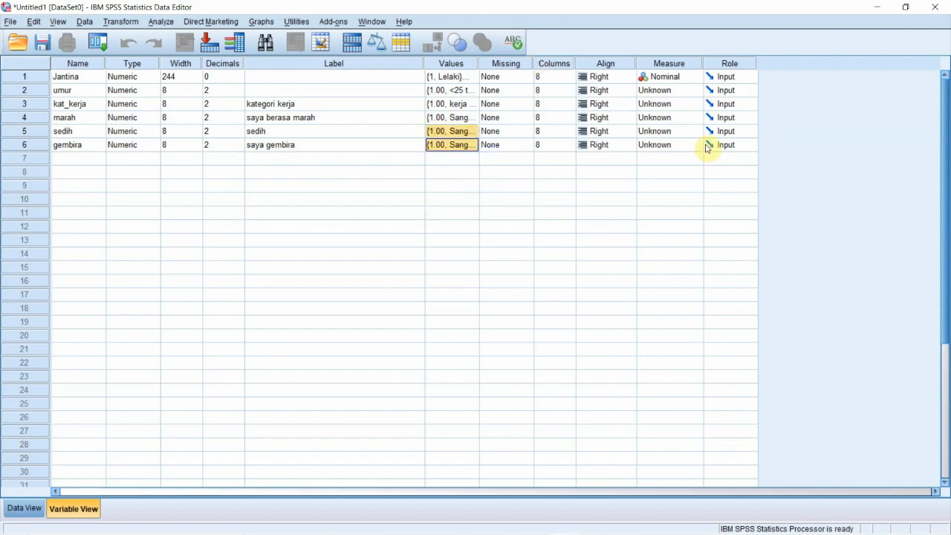
# Set the measurement level of umur to Scale.
pyautogui.click(690, 91)
pyautogui.click(693, 90)
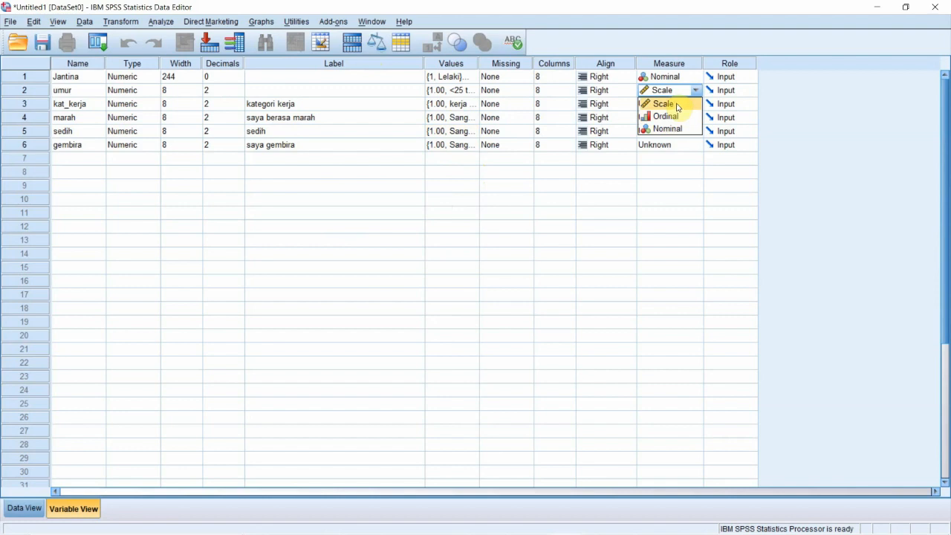
pyautogui.click(678, 105)
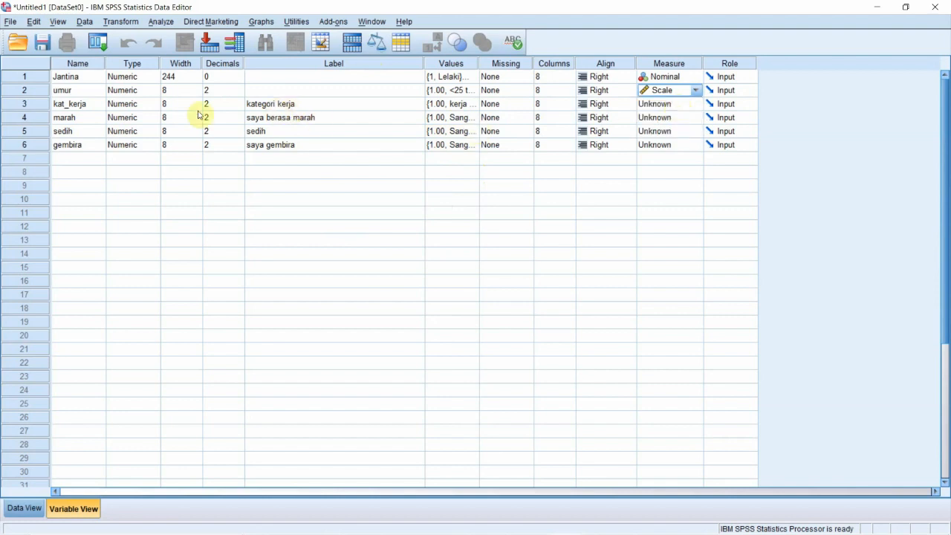
# Set the measurement level of the umur and kat_kerja variables to Nominal.
pyautogui.click(696, 90)
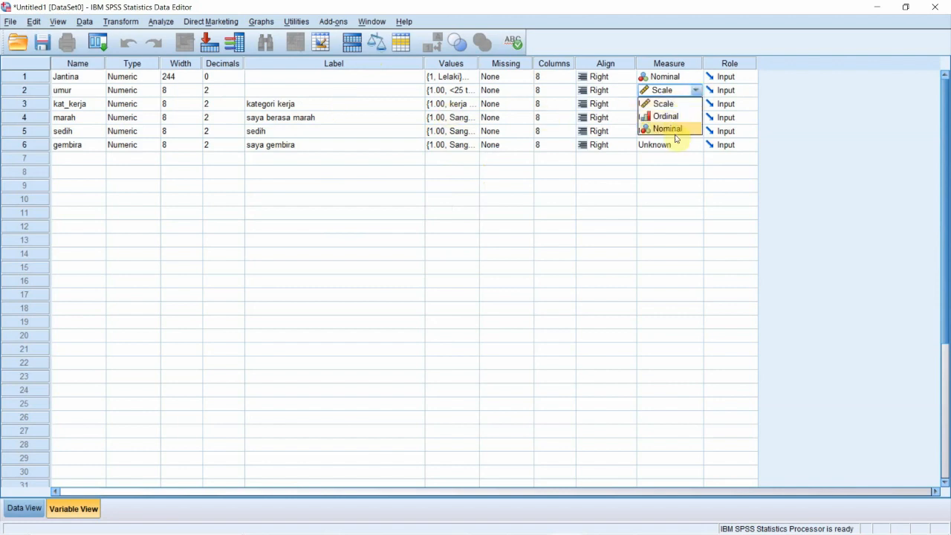
pyautogui.click(674, 129)
pyautogui.click(695, 105)
pyautogui.click(678, 141)
# Set the measurement level of the marah, sedih and gembira variables to Scale.
pyautogui.click(677, 118)
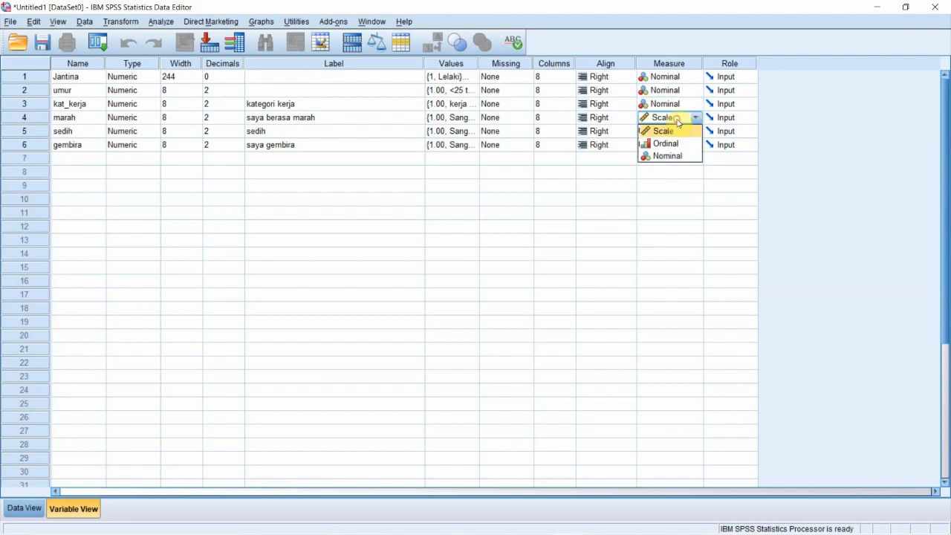
pyautogui.click(676, 133)
pyautogui.click(675, 131)
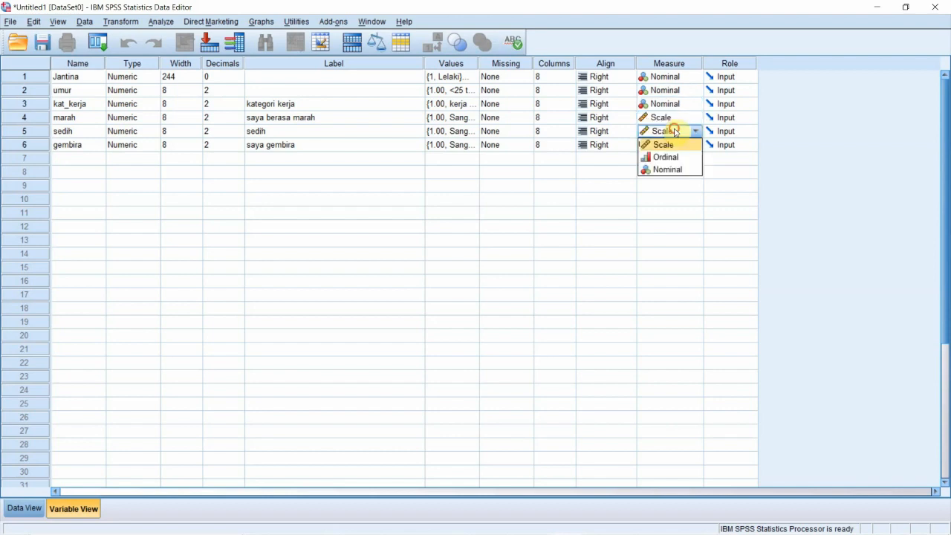
pyautogui.click(674, 121)
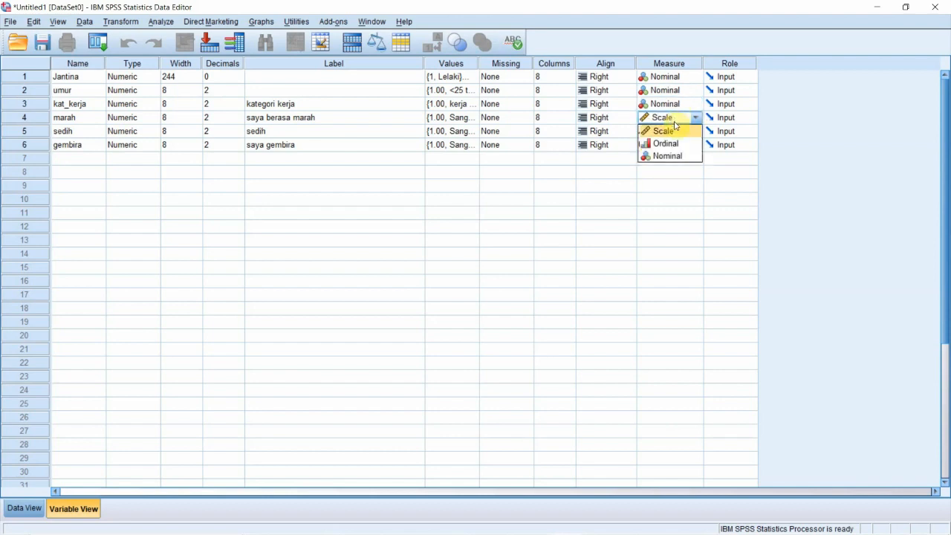
pyautogui.click(675, 130)
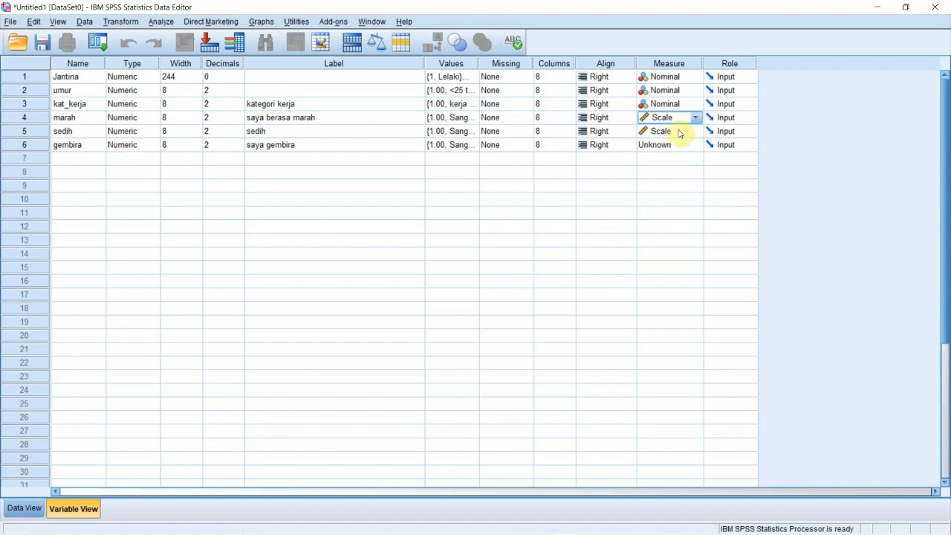
pyautogui.click(675, 145)
pyautogui.click(663, 158)
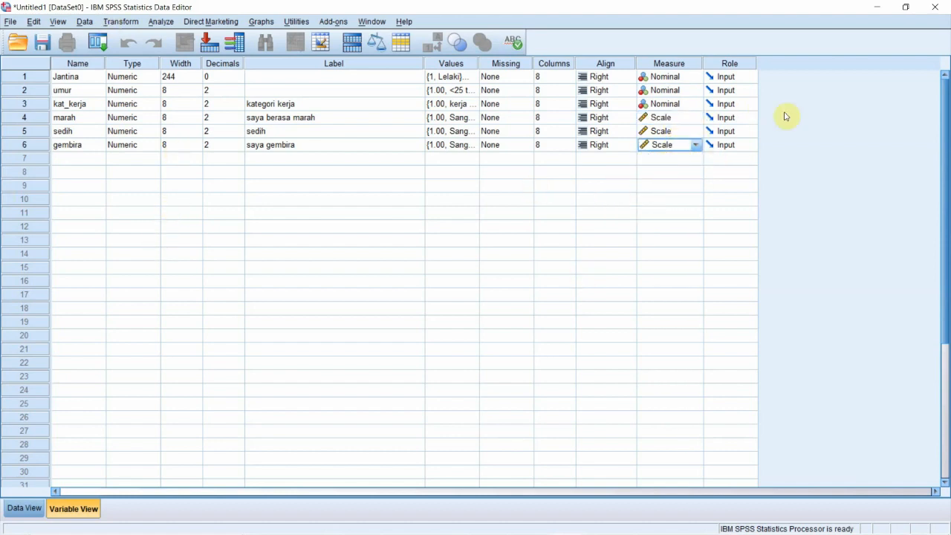
pyautogui.rightClick(691, 121)
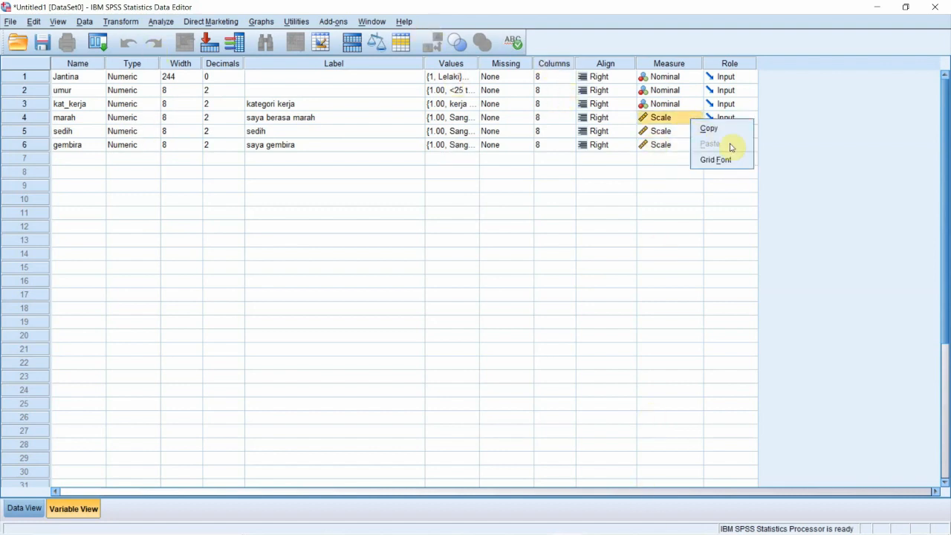
pyautogui.click(665, 171)
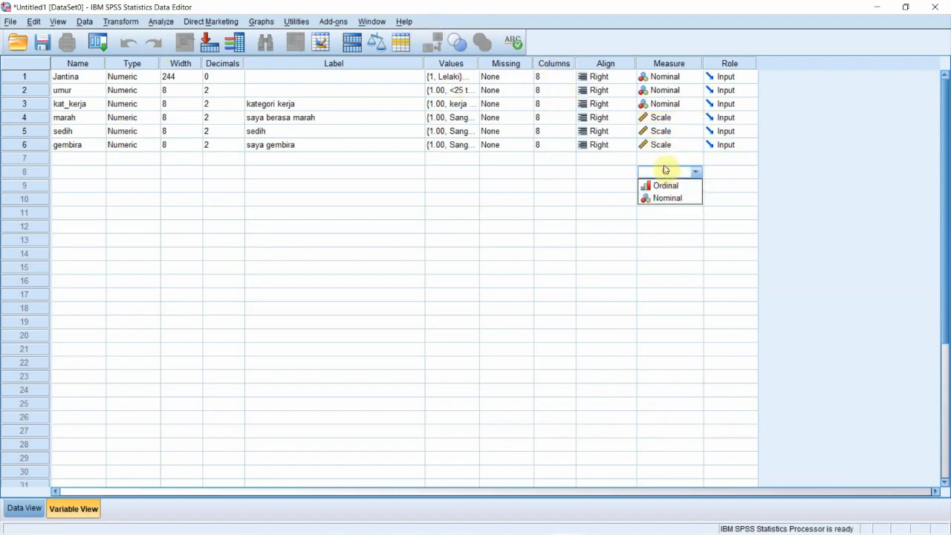
pyautogui.click(723, 184)
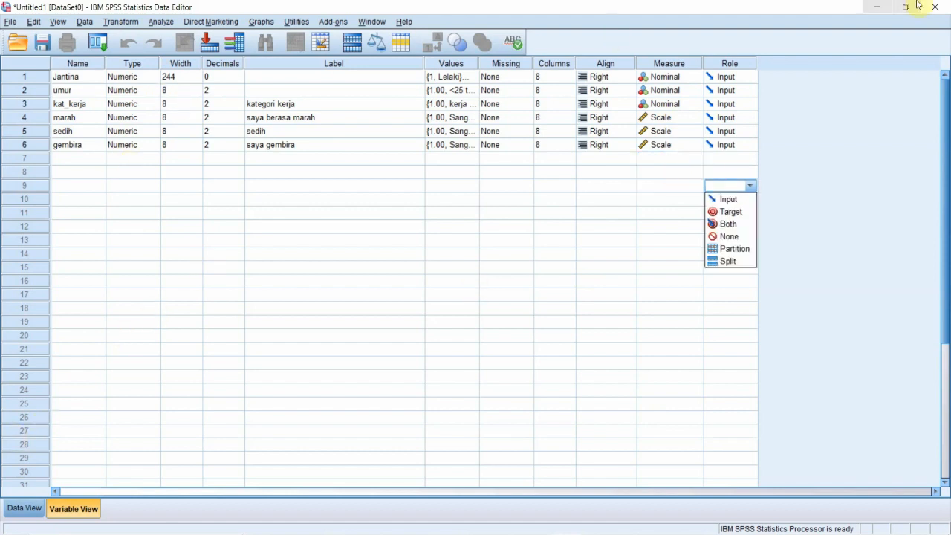
# In the data grid, enter the first case's values: Jantina 1, umur 2 and kat_kerja 1.
pyautogui.click(22, 509)
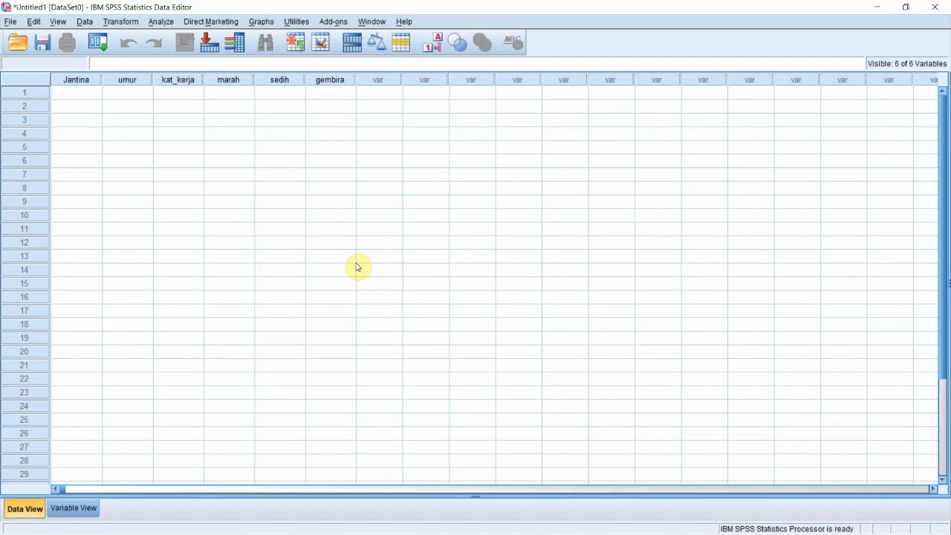
pyautogui.click(83, 94)
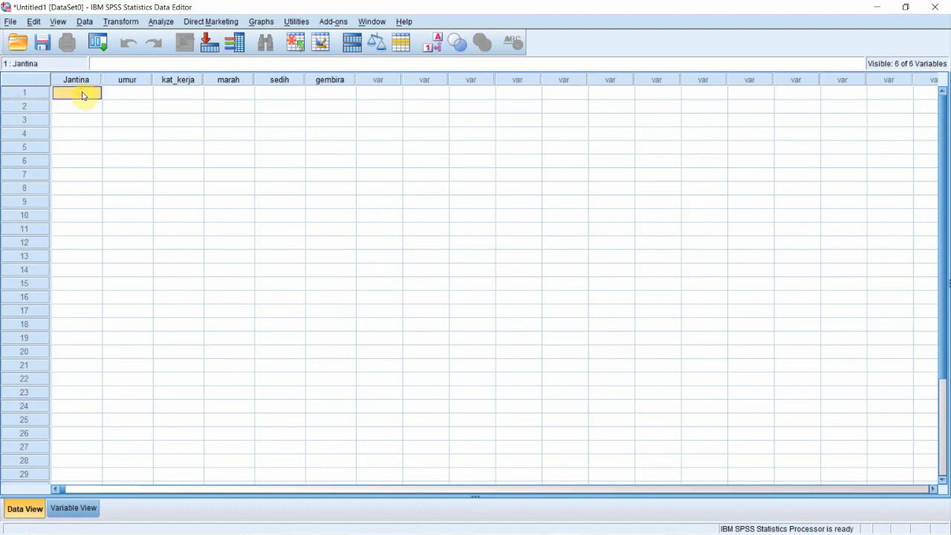
pyautogui.write('1')
pyautogui.click(129, 97)
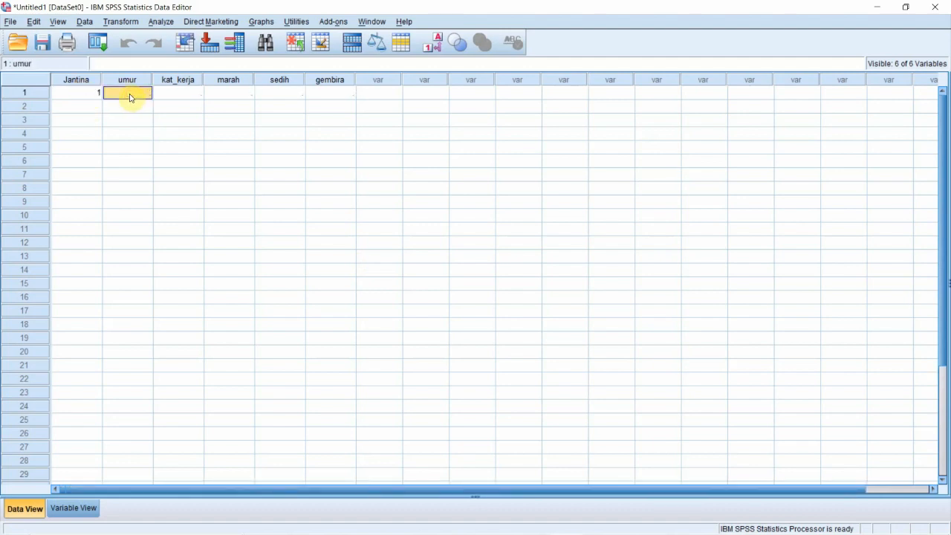
pyautogui.write('2')
pyautogui.click(169, 98)
pyautogui.write('1')
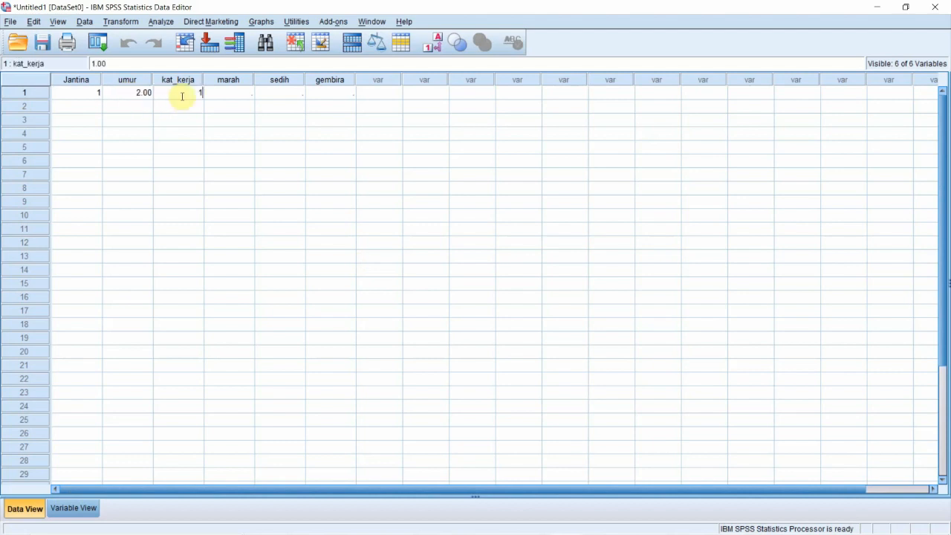
# Complete the first case with marah 4, sedih 3 and gembira 2.
pyautogui.click(223, 90)
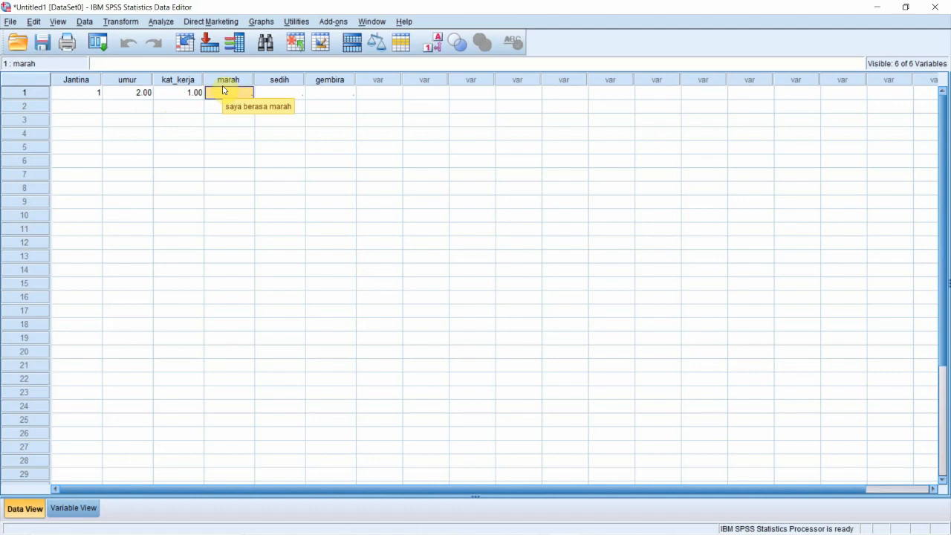
pyautogui.write('4')
pyautogui.press('Tab')
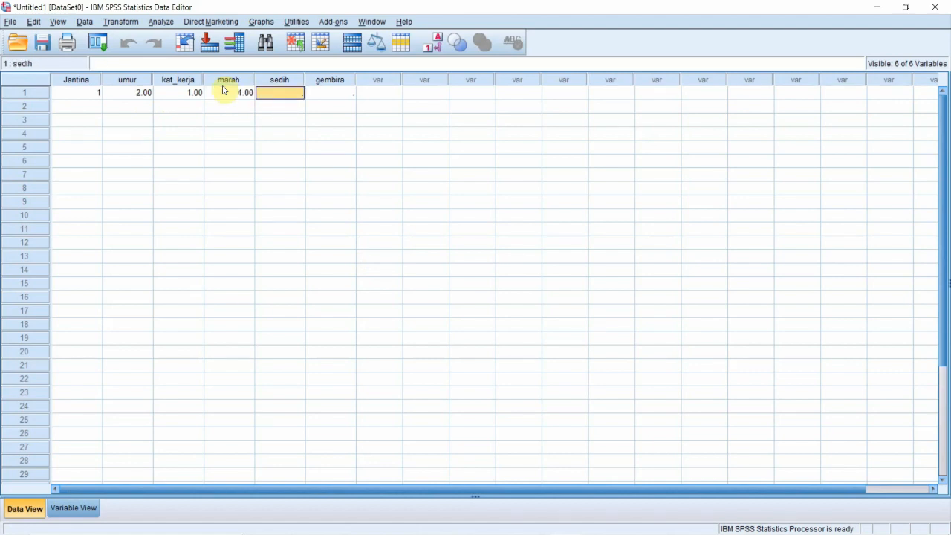
pyautogui.write('3')
pyautogui.press('Tab')
pyautogui.write('2')
pyautogui.press('Tab')
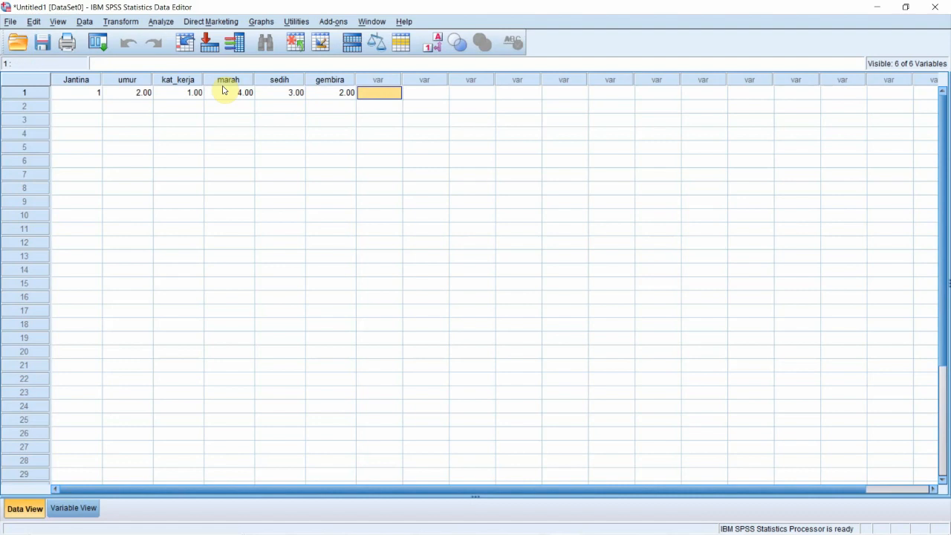
# Start the second case by entering 2 for Jantina.
pyautogui.click(87, 111)
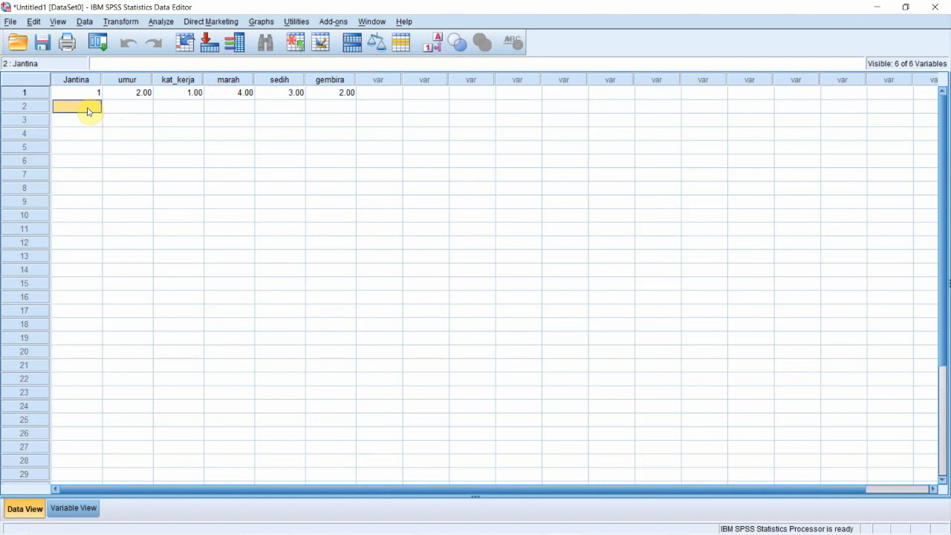
pyautogui.write('2')
pyautogui.press('Tab')
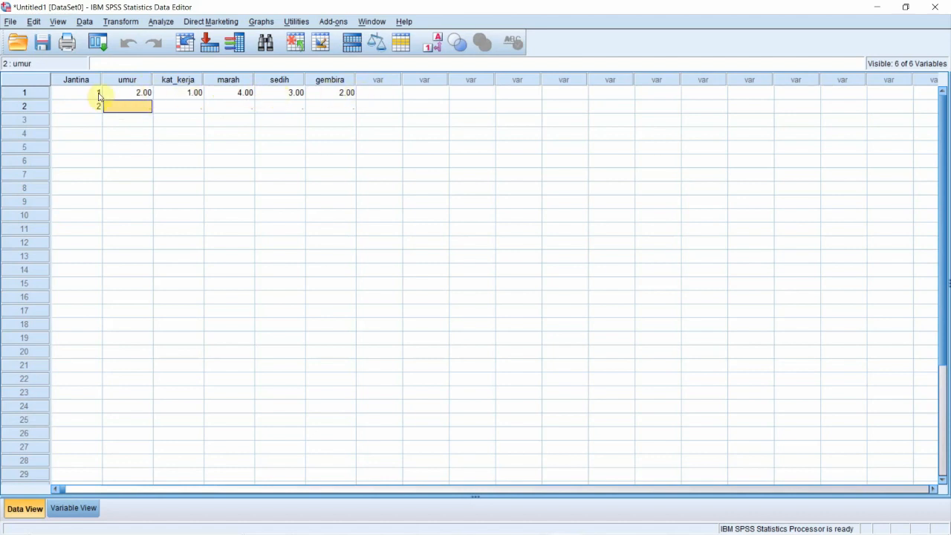
# Copy Jantina's decimals setting of 0 to the umur, kat_kerja, marah, sedih and gembira variables.
pyautogui.click(73, 509)
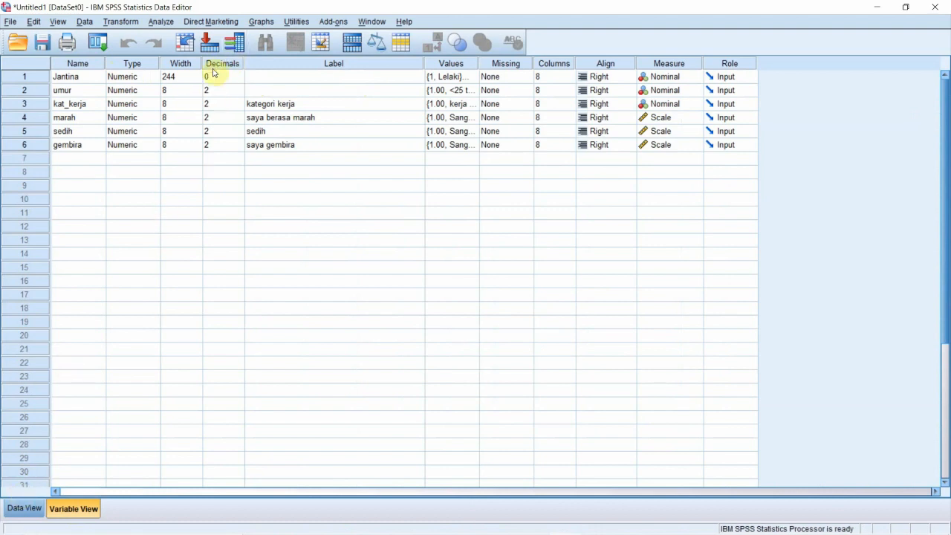
pyautogui.click(22, 507)
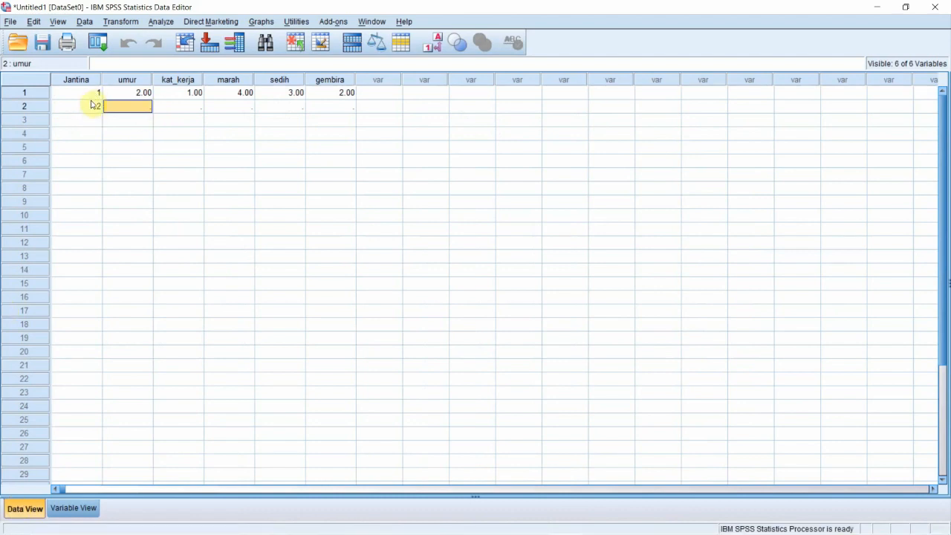
pyautogui.click(73, 509)
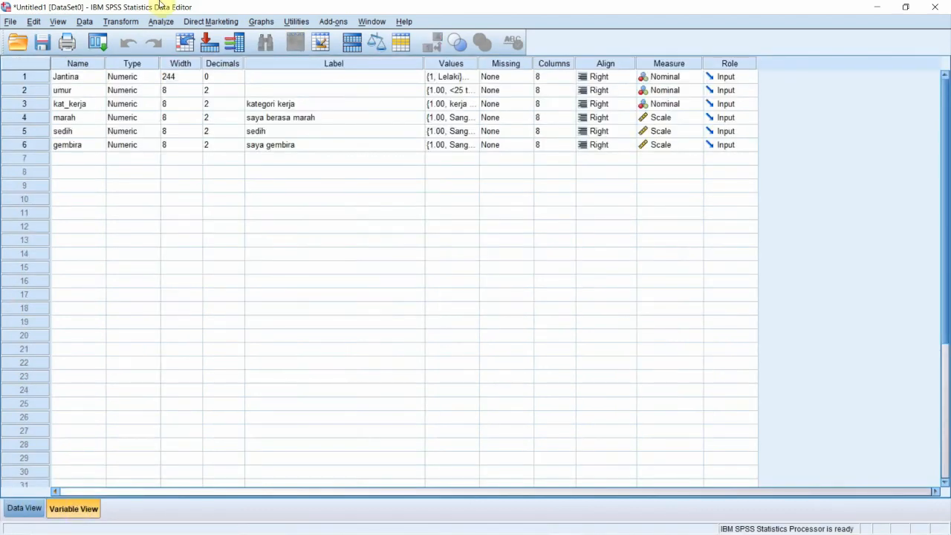
pyautogui.rightClick(224, 78)
pyautogui.click(243, 87)
pyautogui.moveTo(223, 93); pyautogui.dragTo(228, 147)
pyautogui.rightClick(228, 145)
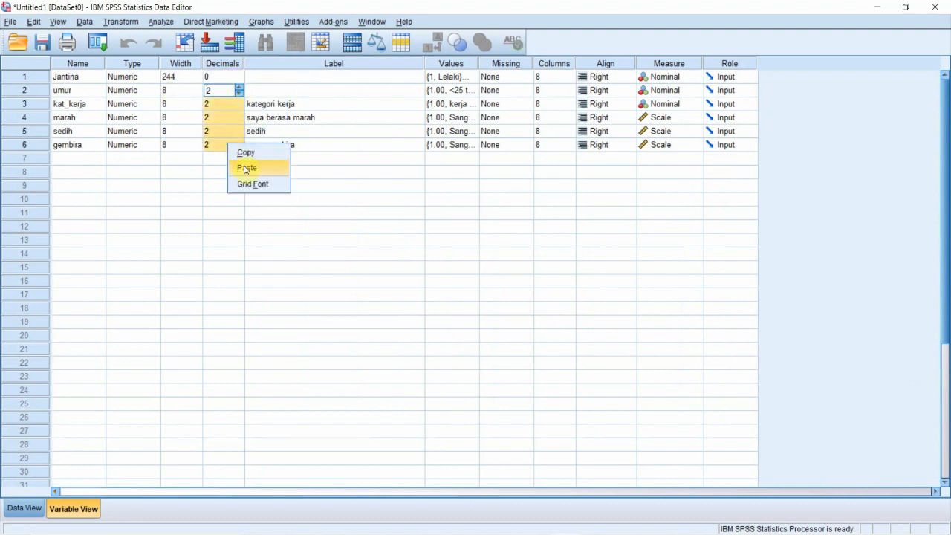
pyautogui.click(244, 167)
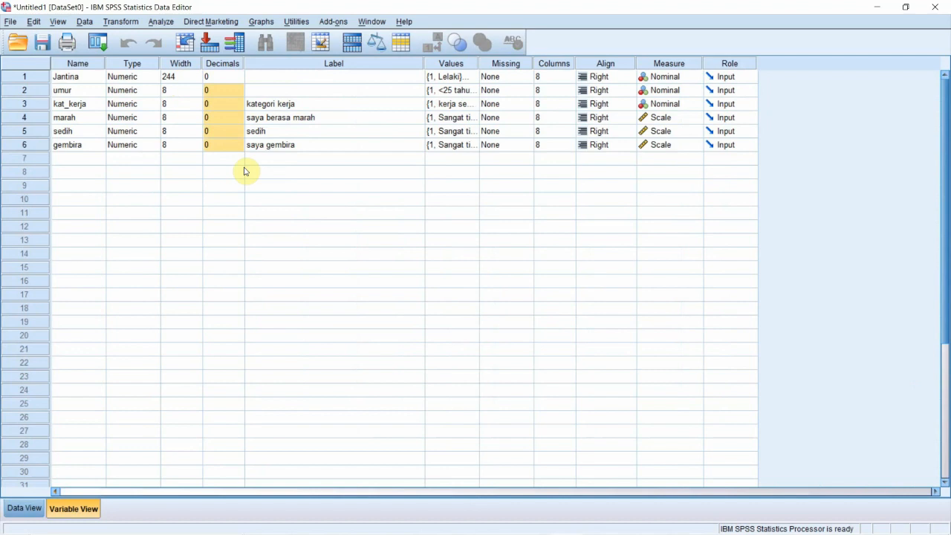
# Complete the second case in the data grid with umur 3, kat_kerja 3, marah 5, sedih 1 and gembira 5.
pyautogui.click(24, 509)
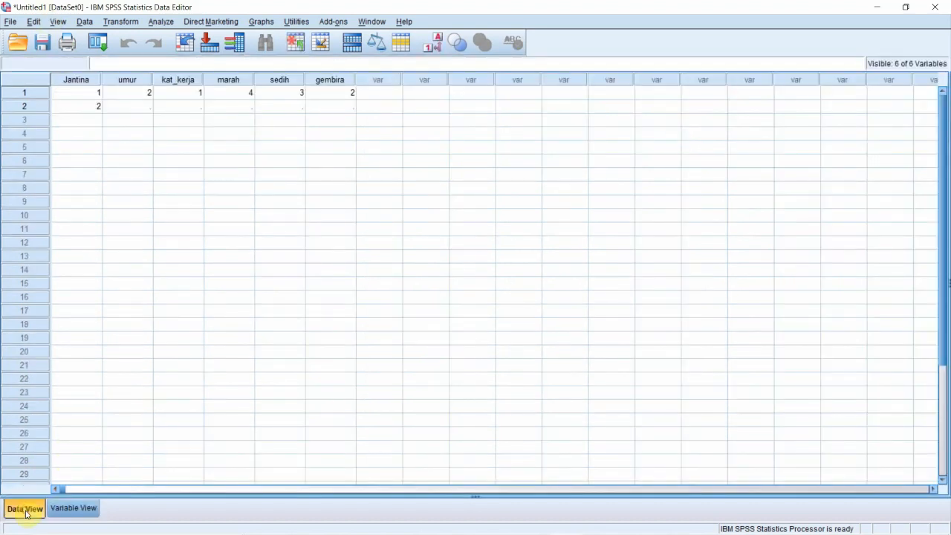
pyautogui.click(144, 109)
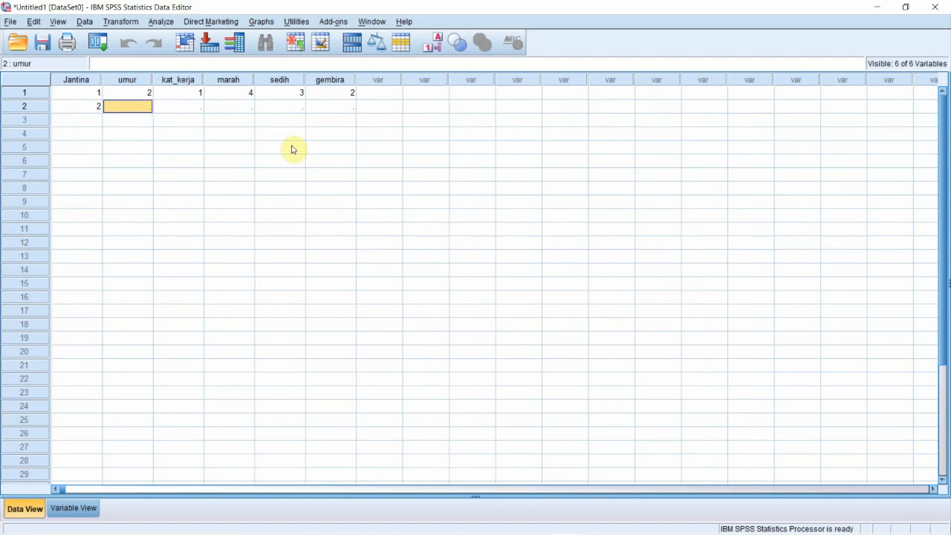
pyautogui.write('3')
pyautogui.press('Tab')
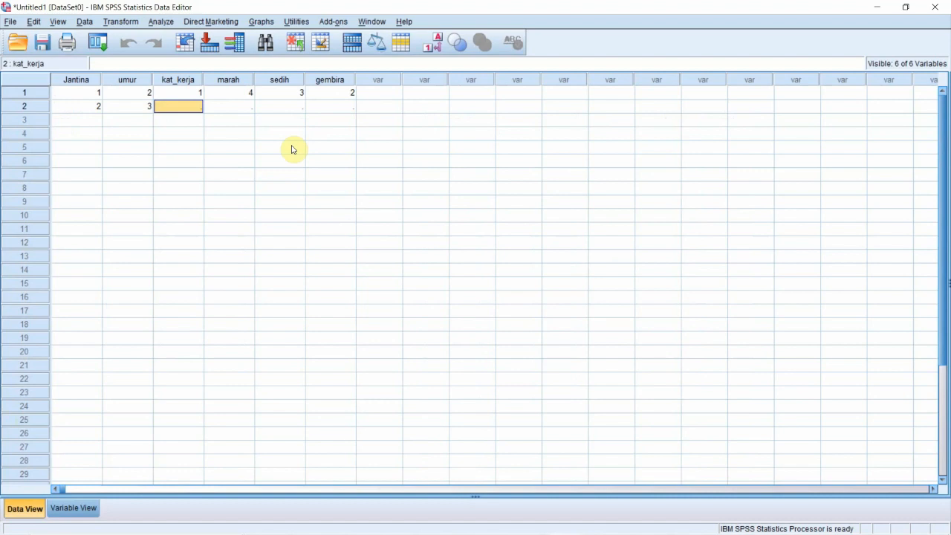
pyautogui.write('3')
pyautogui.press('Tab')
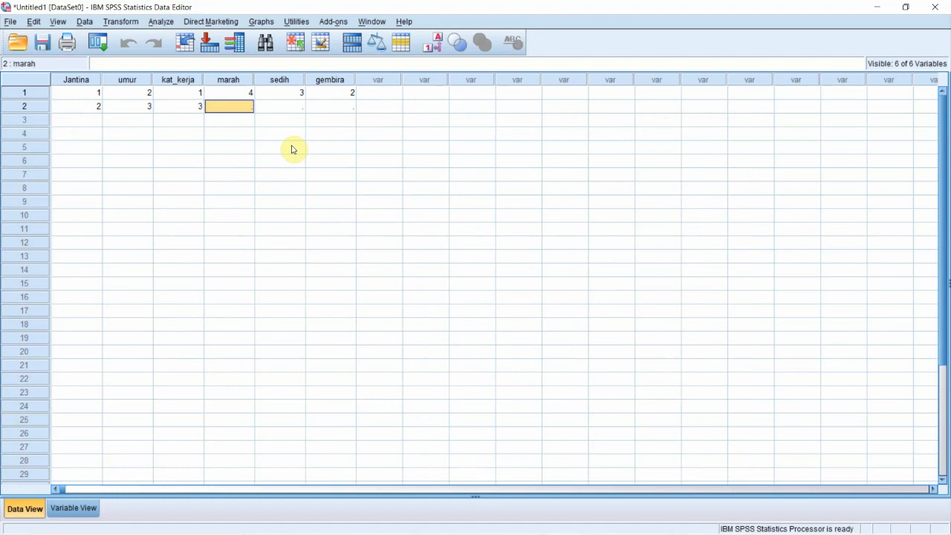
pyautogui.write('5')
pyautogui.press('Tab')
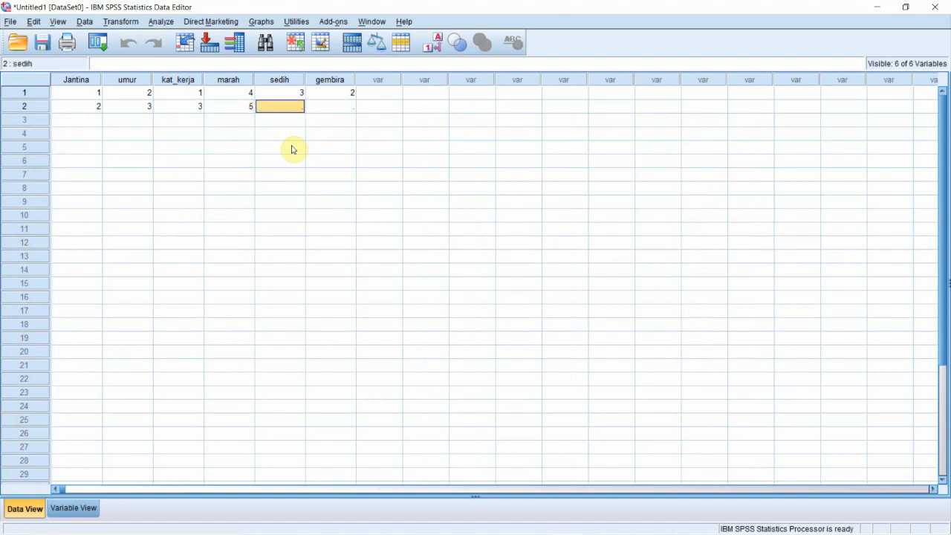
pyautogui.write('1')
pyautogui.press('Tab')
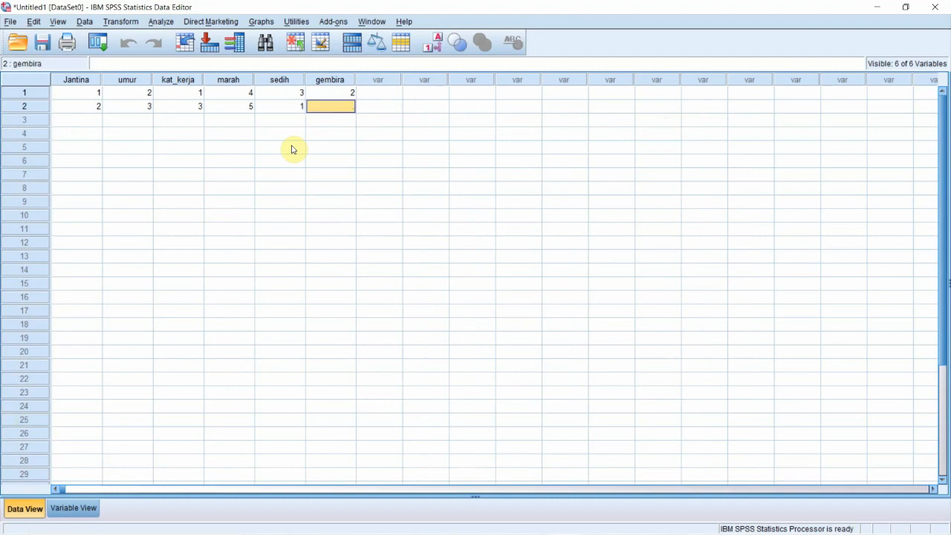
pyautogui.write('5')
pyautogui.press('Tab')
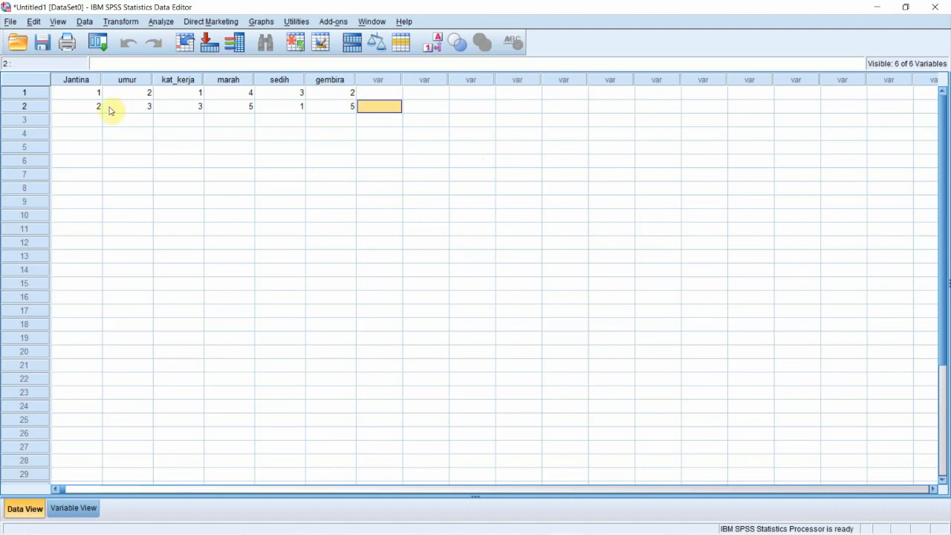
pyautogui.click(85, 124)
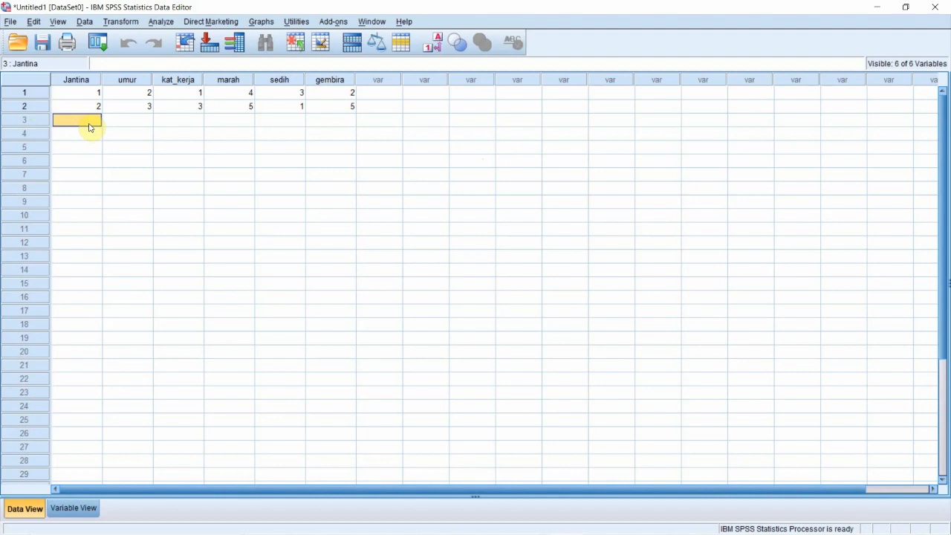
pyautogui.write('2')
pyautogui.press('Tab')
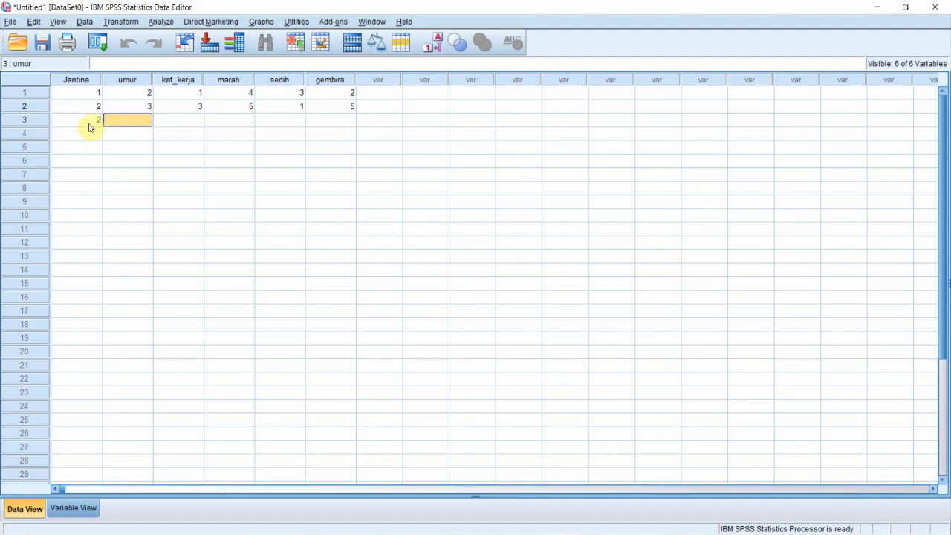
# Enter 1 for Jantina and 1 for umur in the third case.
pyautogui.click(88, 123)
pyautogui.write('1')
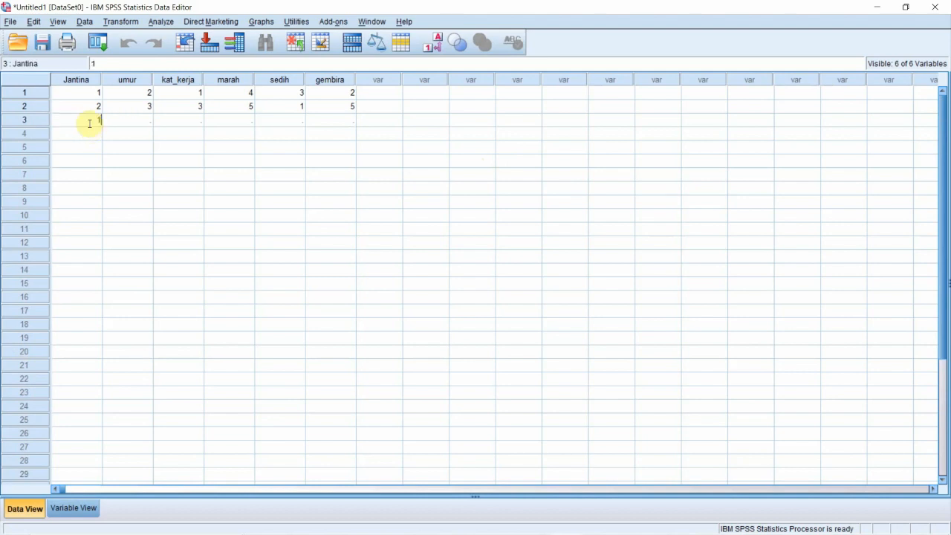
pyautogui.press('Tab')
pyautogui.write('1')
pyautogui.press('Tab')
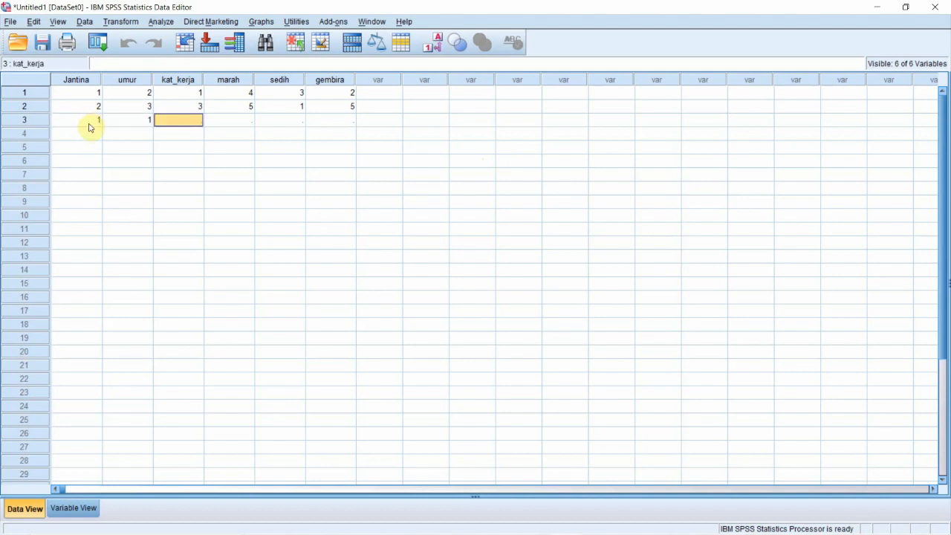
pyautogui.write('1')
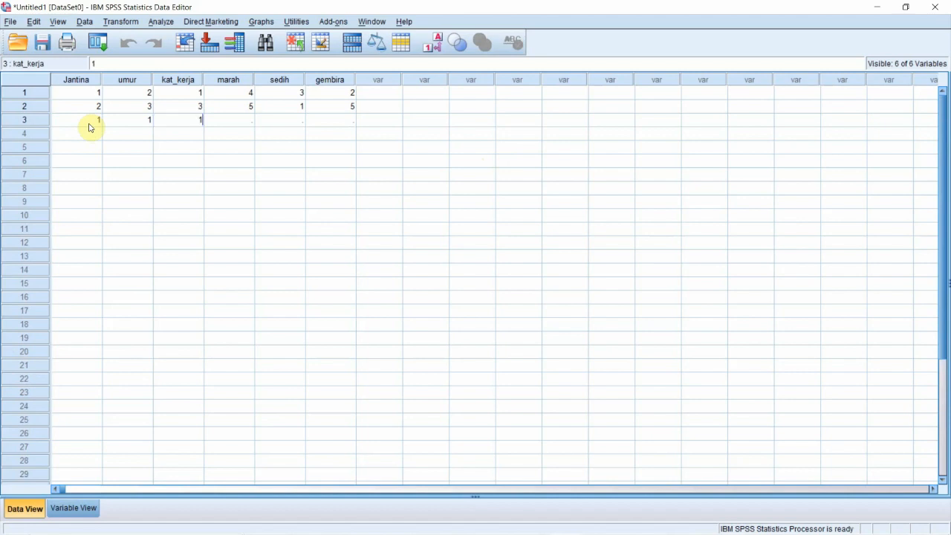
pyautogui.press('Tab')
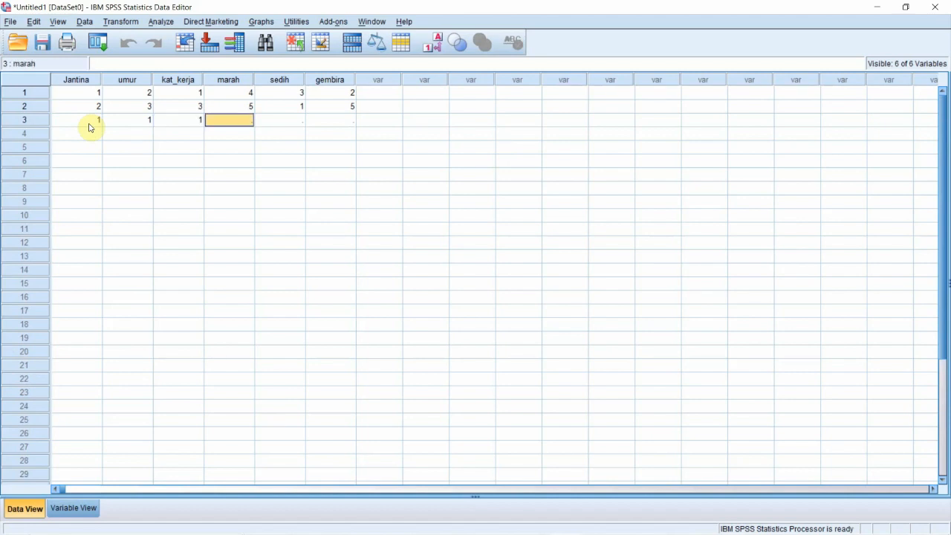
pyautogui.hotkey('shift', 'Tab')
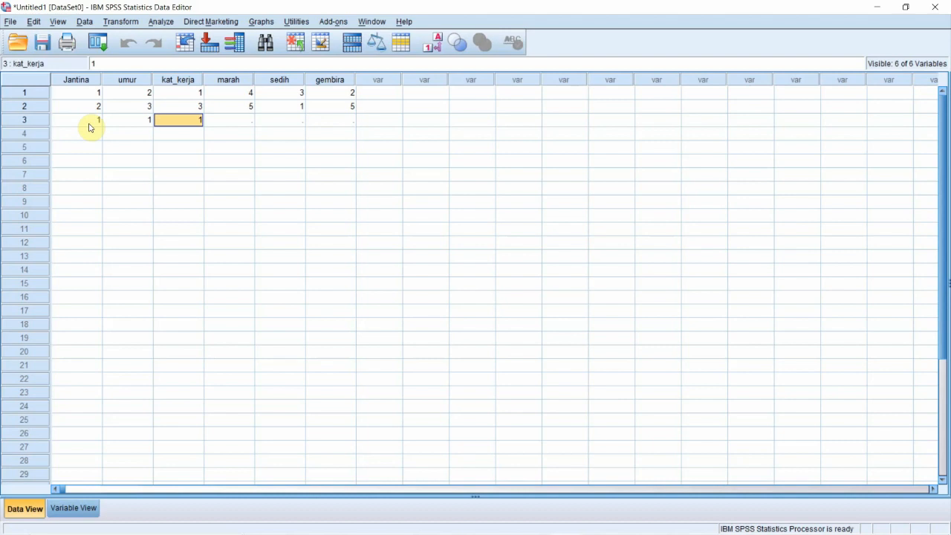
# Complete the third case with kat_kerja 4, marah 3, sedih 3 and gembira 3.
pyautogui.write('4')
pyautogui.press('Tab')
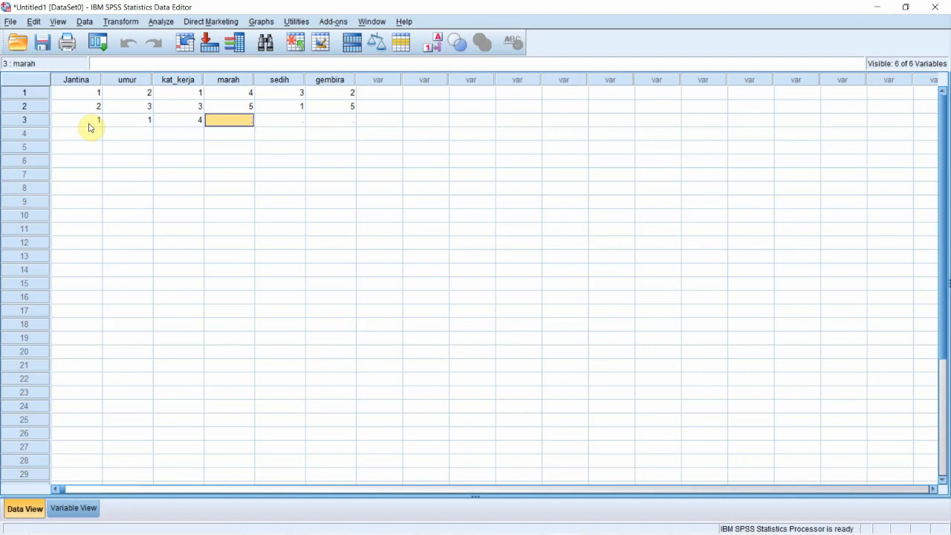
pyautogui.write('3')
pyautogui.press('Tab')
pyautogui.write('3')
pyautogui.press('Tab')
pyautogui.write('3')
pyautogui.press('Tab')
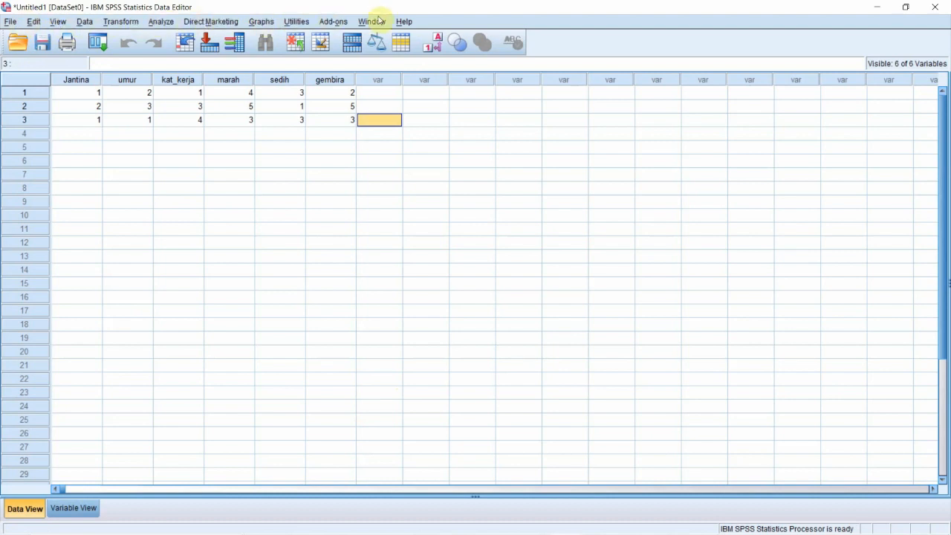
pyautogui.click(161, 23)
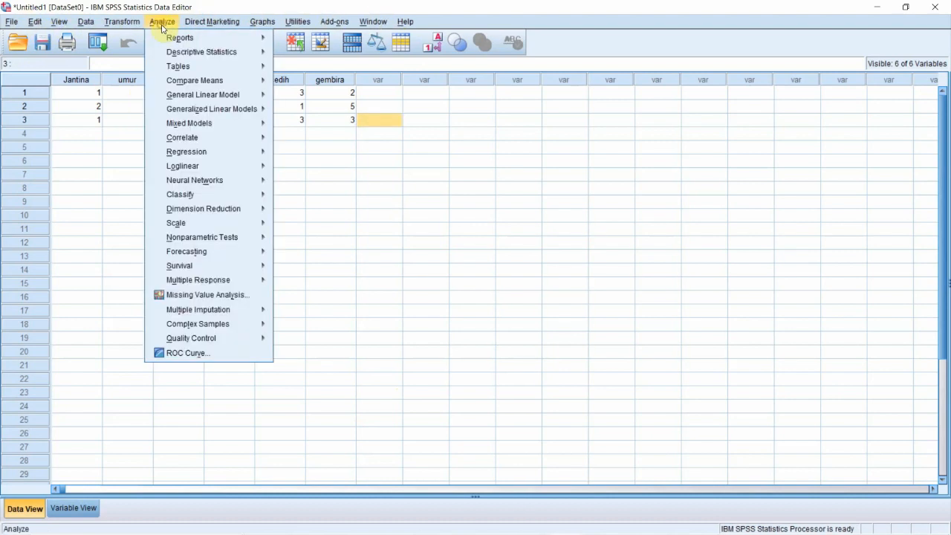
pyautogui.moveTo(215, 279)
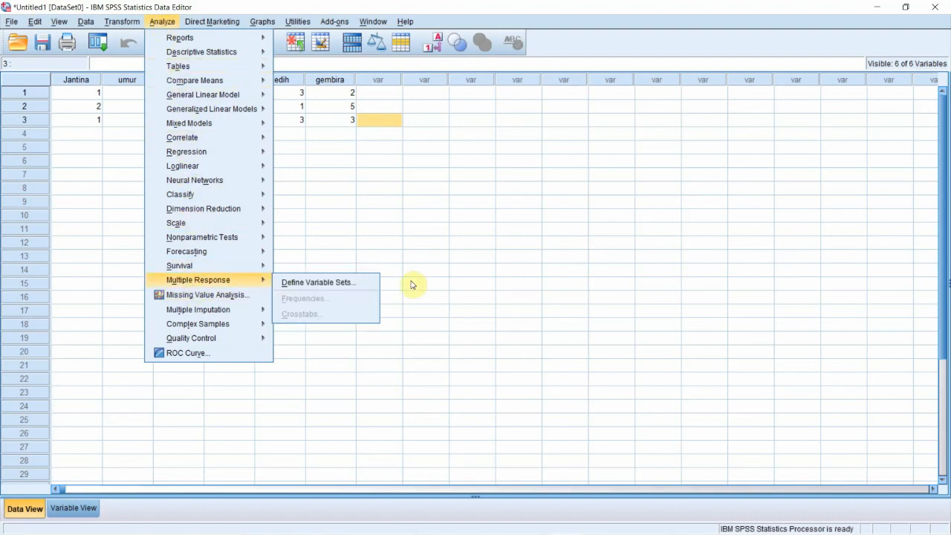
pyautogui.click(482, 229)
pyautogui.click(119, 22)
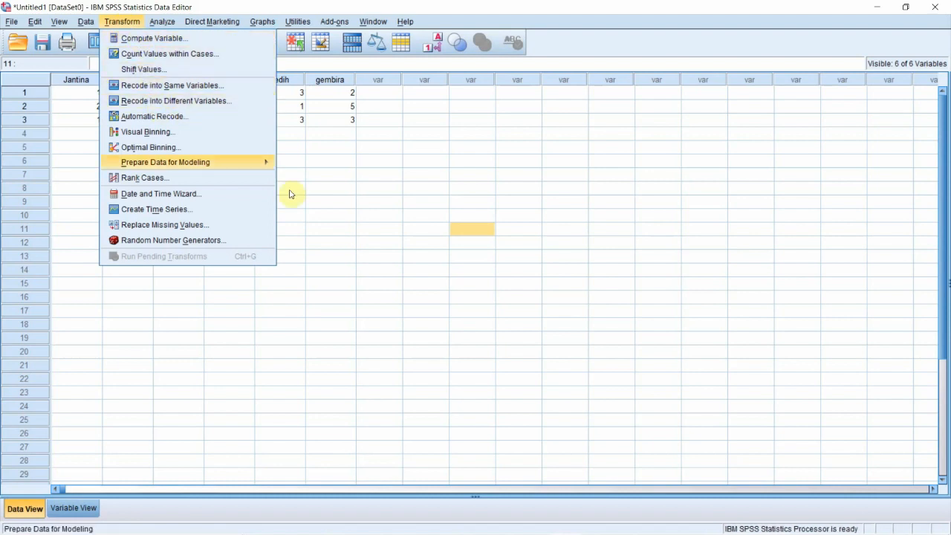
pyautogui.click(330, 242)
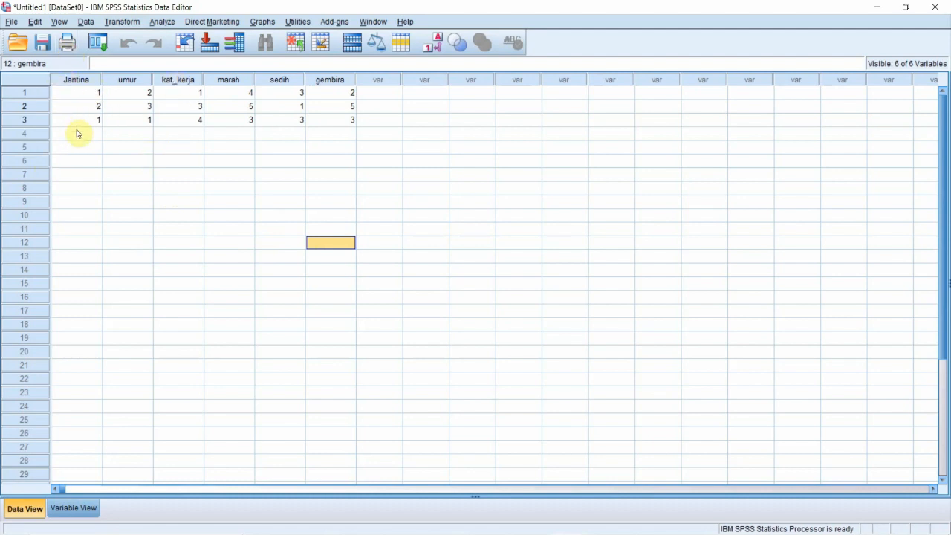
# Start saving the dataset and choose the Desktop as the save location.
pyautogui.click(12, 24)
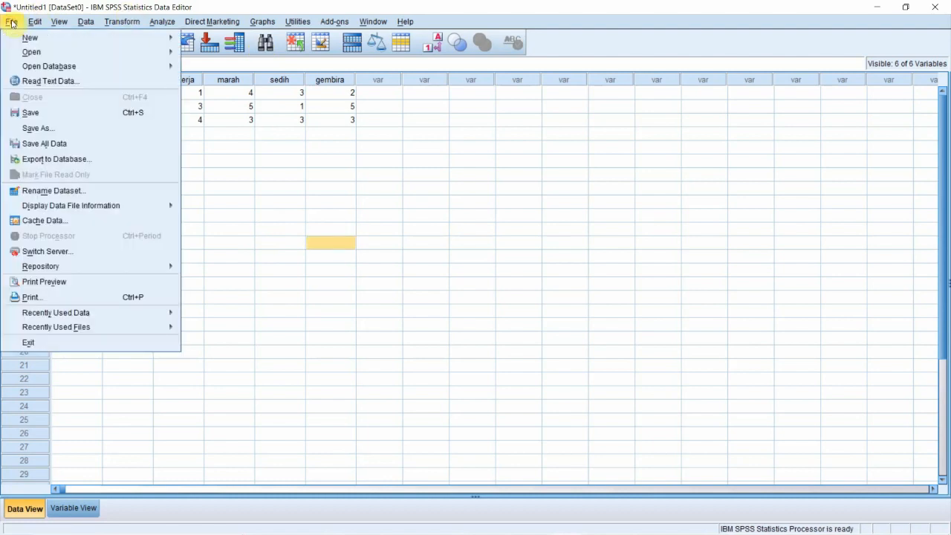
pyautogui.click(39, 114)
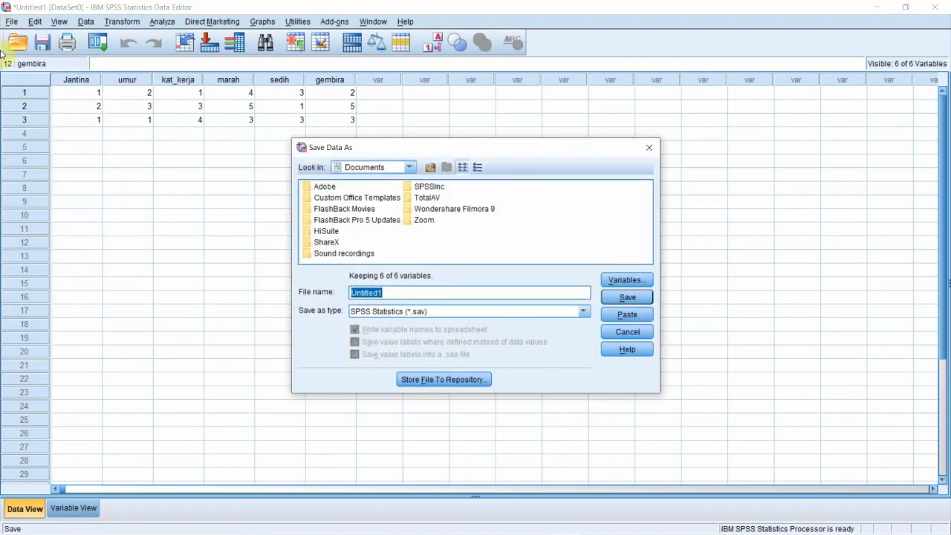
pyautogui.click(413, 169)
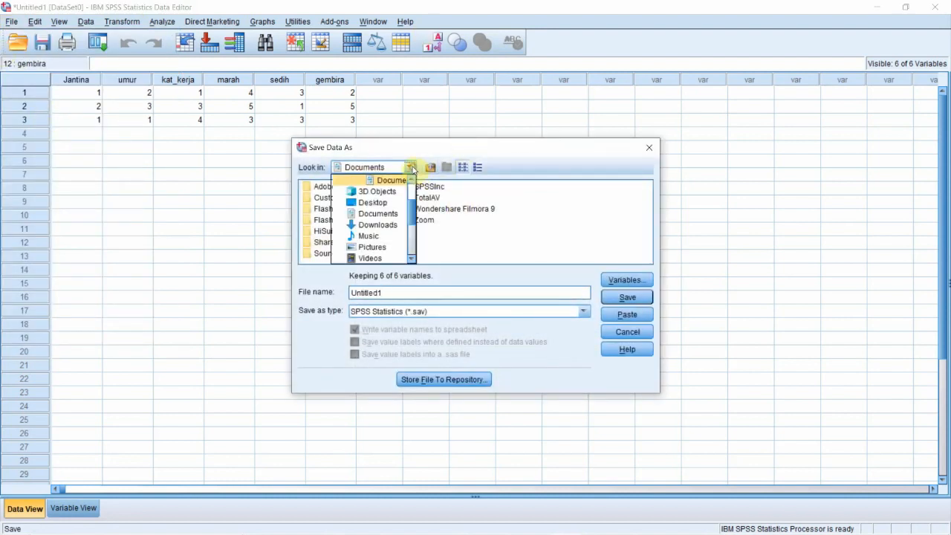
pyautogui.moveTo(411, 215); pyautogui.dragTo(412, 177)
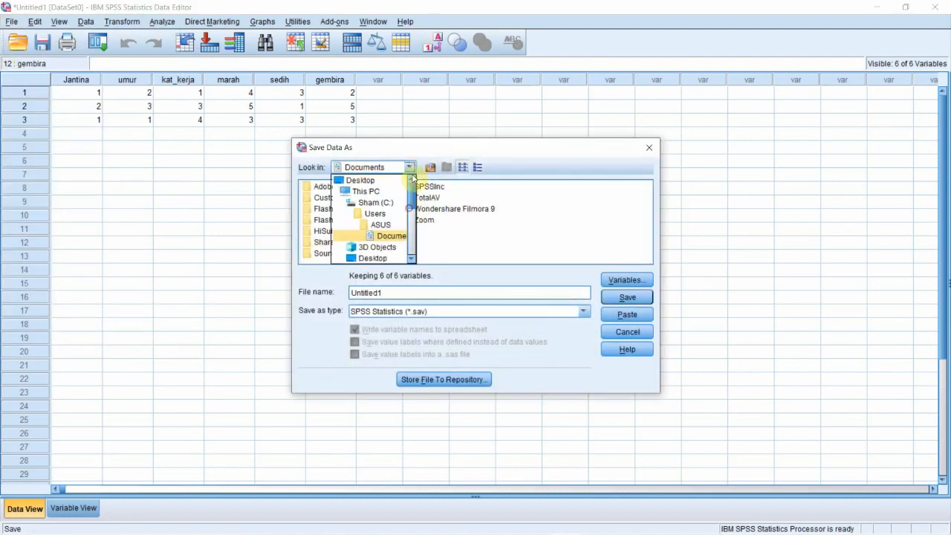
pyautogui.click(361, 181)
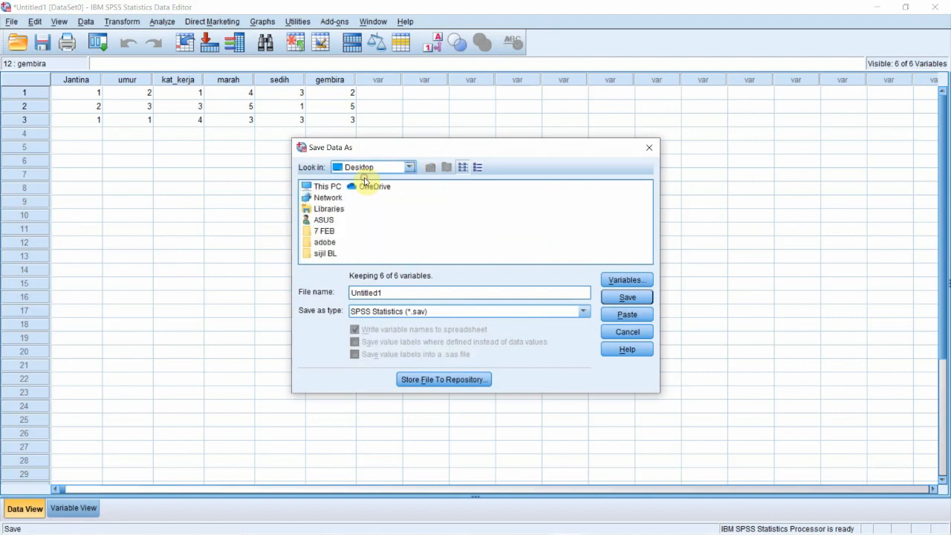
# Name the data file "test lubook ilmu Aims Counseling" and save it in SPSS Statistics (*.sav) format.
pyautogui.doubleClick(398, 292)
pyautogui.write('test')
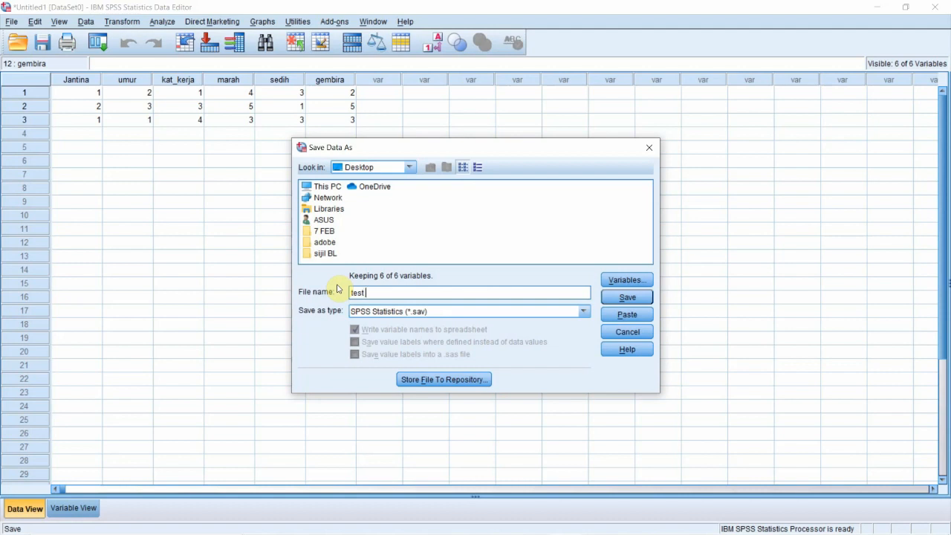
pyautogui.write(' lunas')
pyautogui.press('BackSpace')
pyautogui.press('BackSpace')
pyautogui.press('BackSpace')
pyautogui.write('book ilmu Aims Counseling')
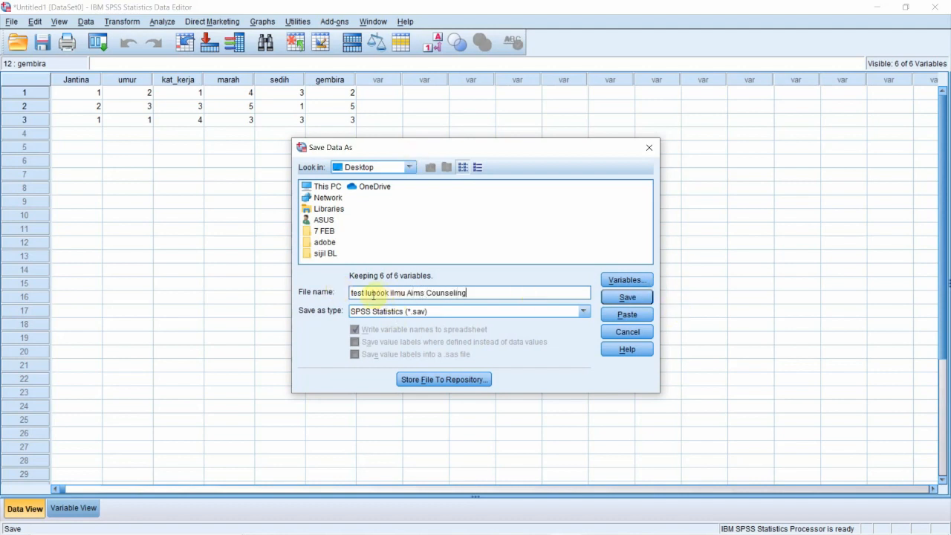
pyautogui.click(633, 300)
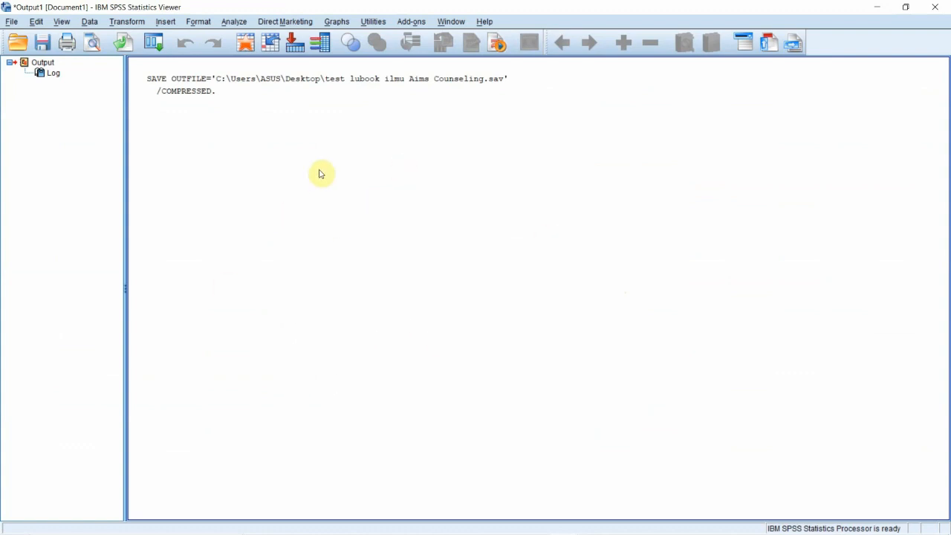
# Close the output viewer without saving its contents and exit SPSS Statistics, choosing not to show the exit alert again.
pyautogui.click(935, 8)
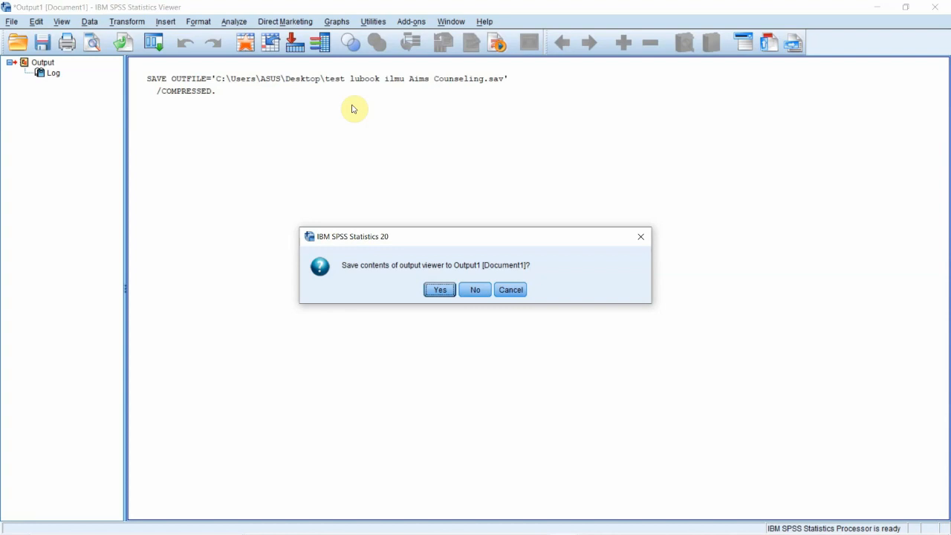
pyautogui.click(474, 291)
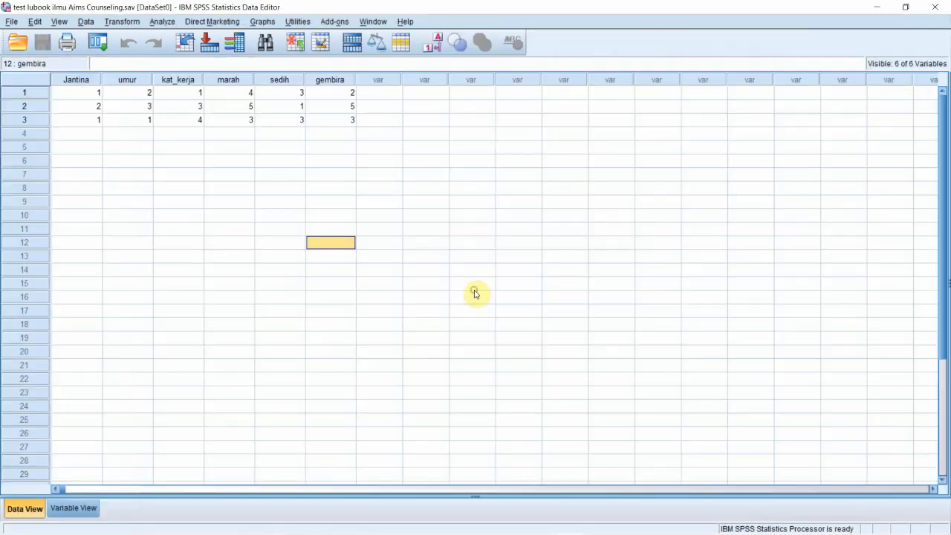
pyautogui.click(936, 8)
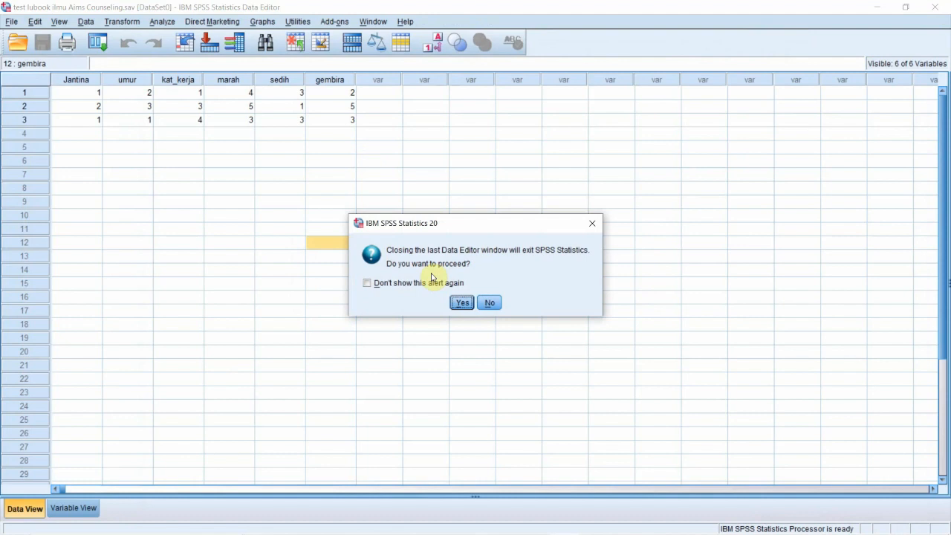
pyautogui.click(367, 284)
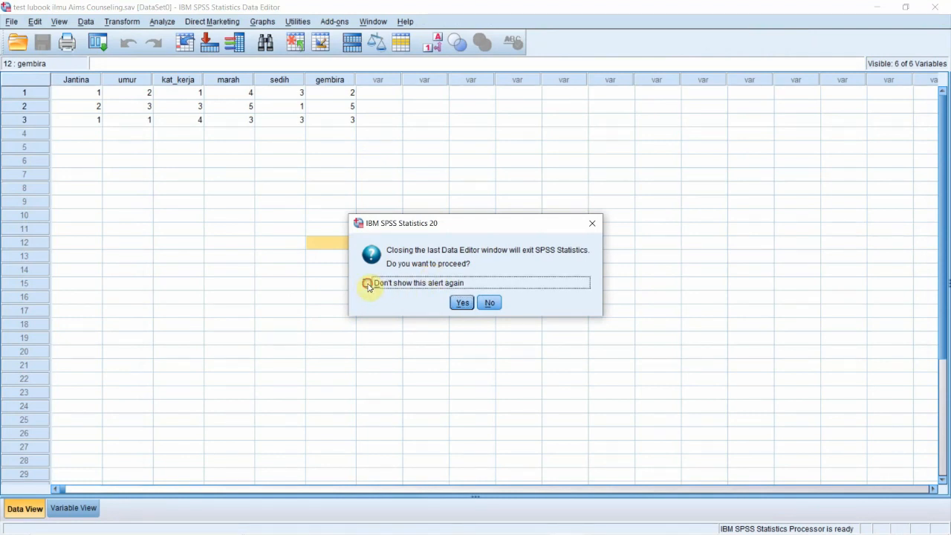
pyautogui.click(461, 303)
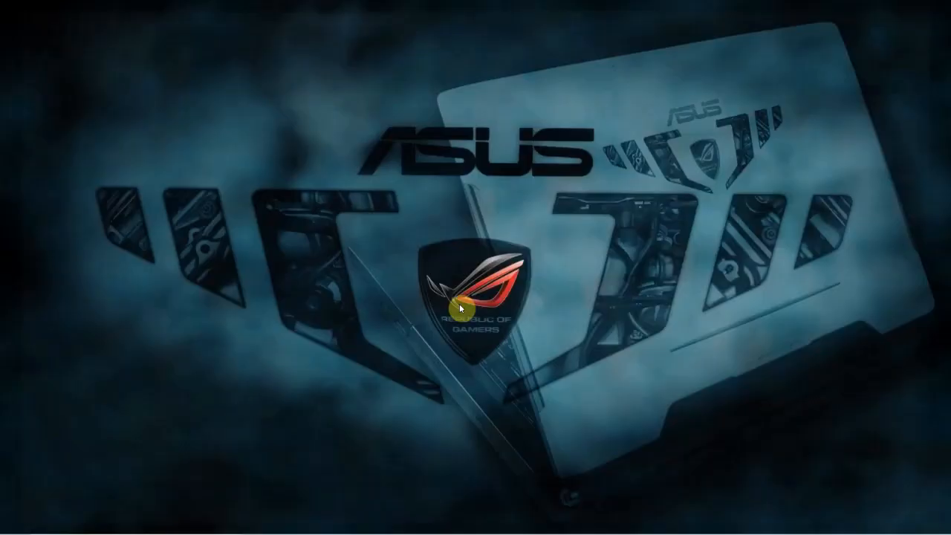